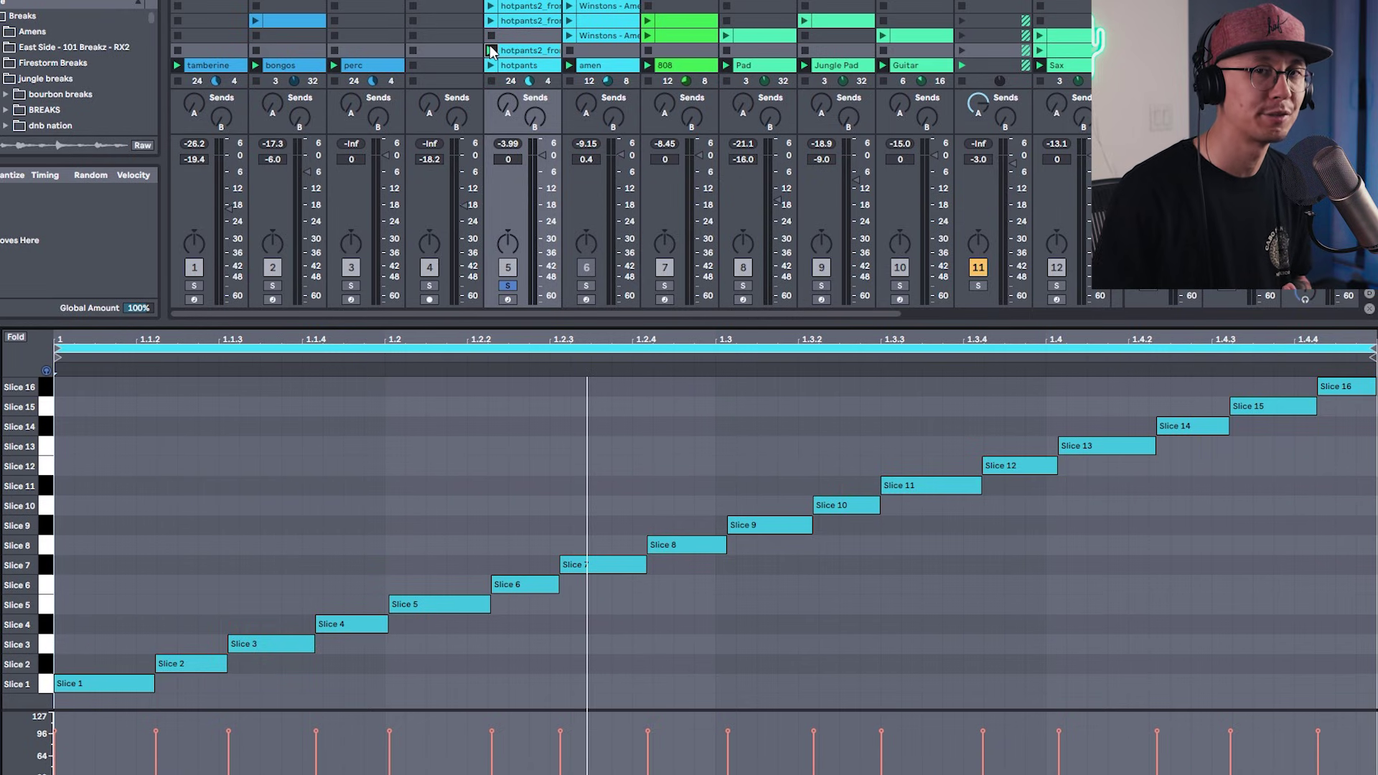
Copy Slices 1–4 to about 1.2.3 and Slices 1–2 to about 1.3.3 and 1.4.3, deactivating Slices 7–12, 15 and 16 above them
click(385, 426)
key(space)
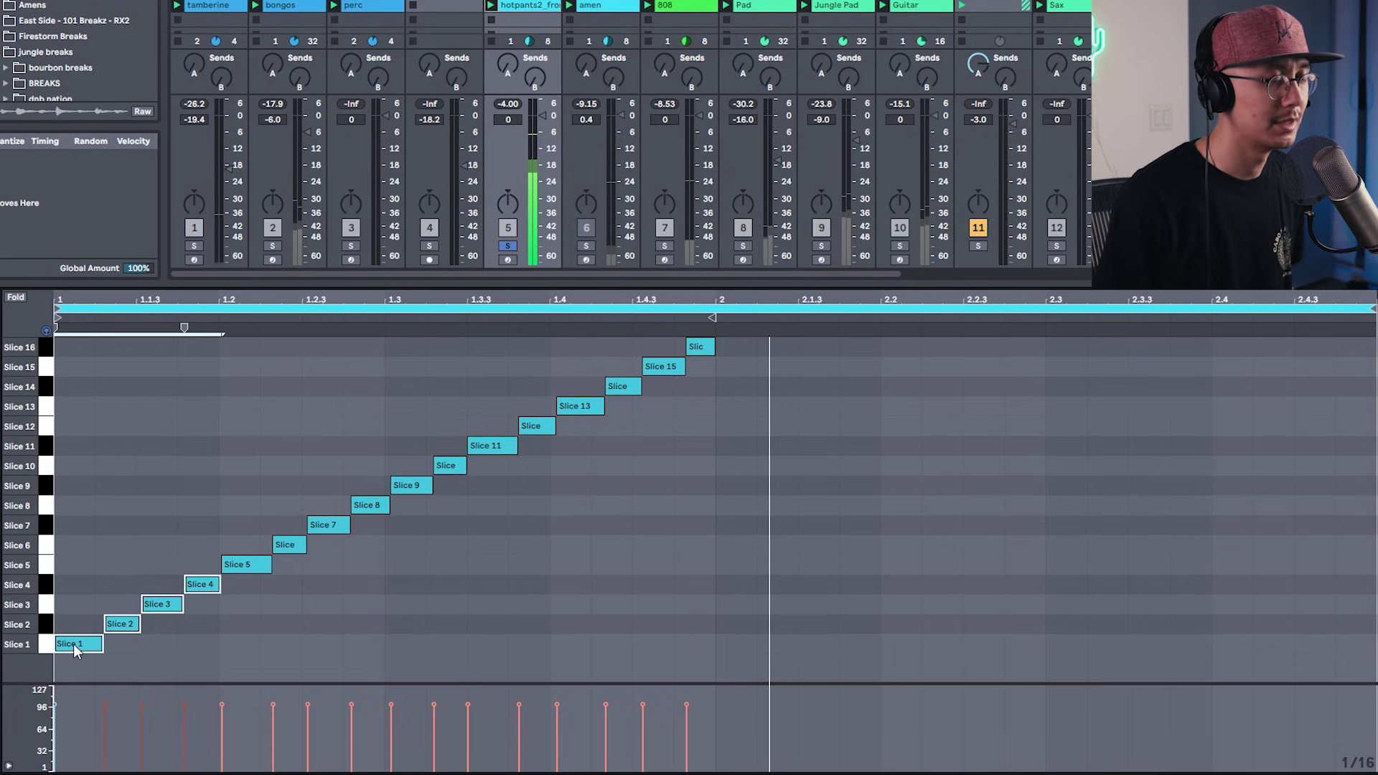
drag(74, 645, 323, 645)
drag(309, 543, 438, 425)
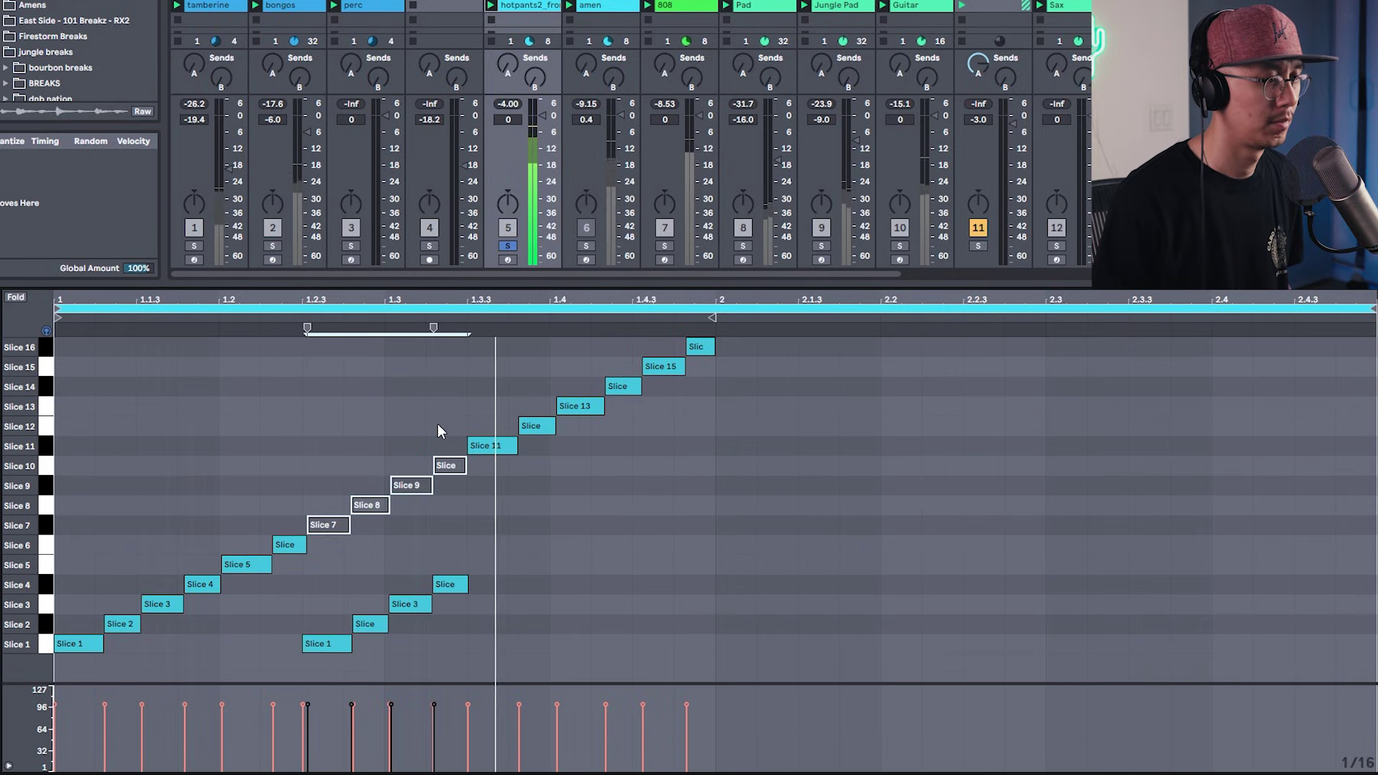
click(493, 655)
drag(545, 420, 504, 468)
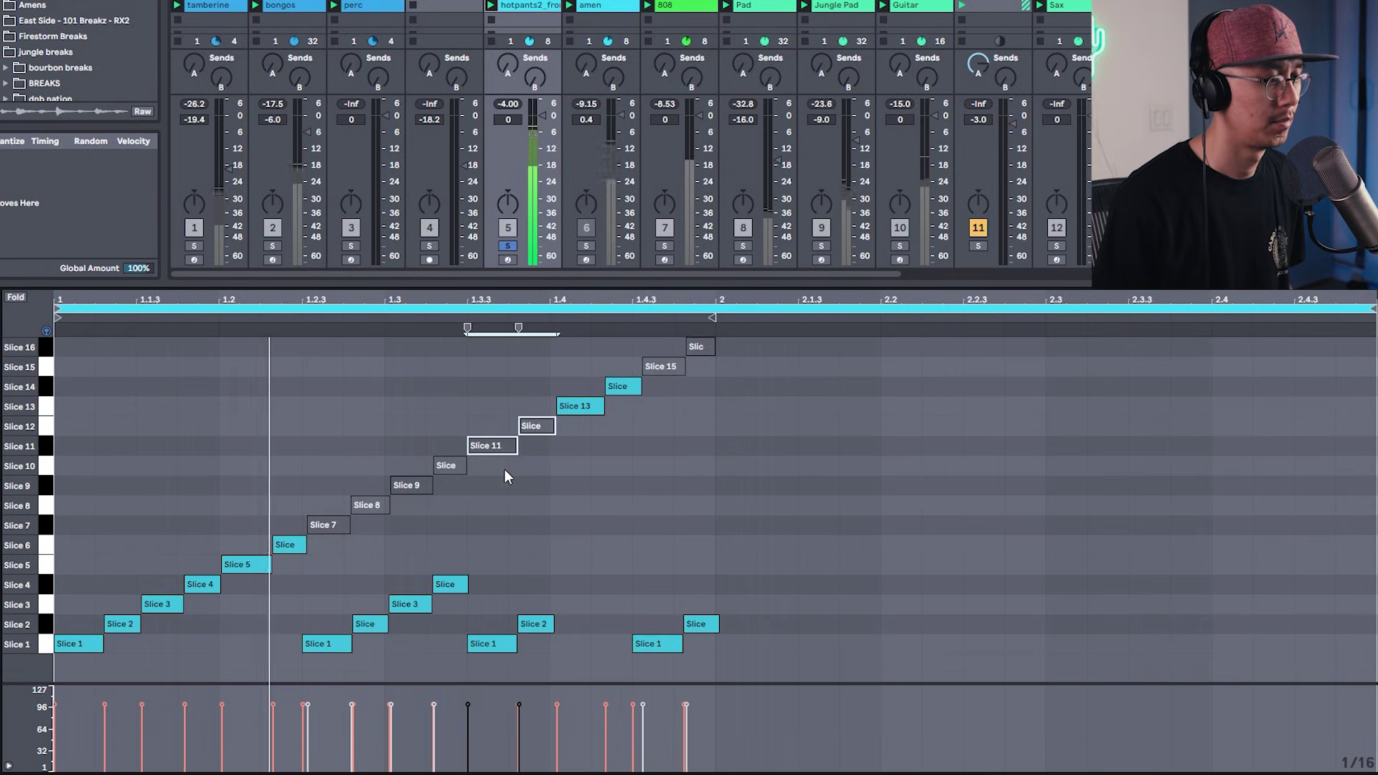
Duplicate the whole one-bar hotpants slice pattern into bar 2
key(ctrl+a)
key(ctrl+d)
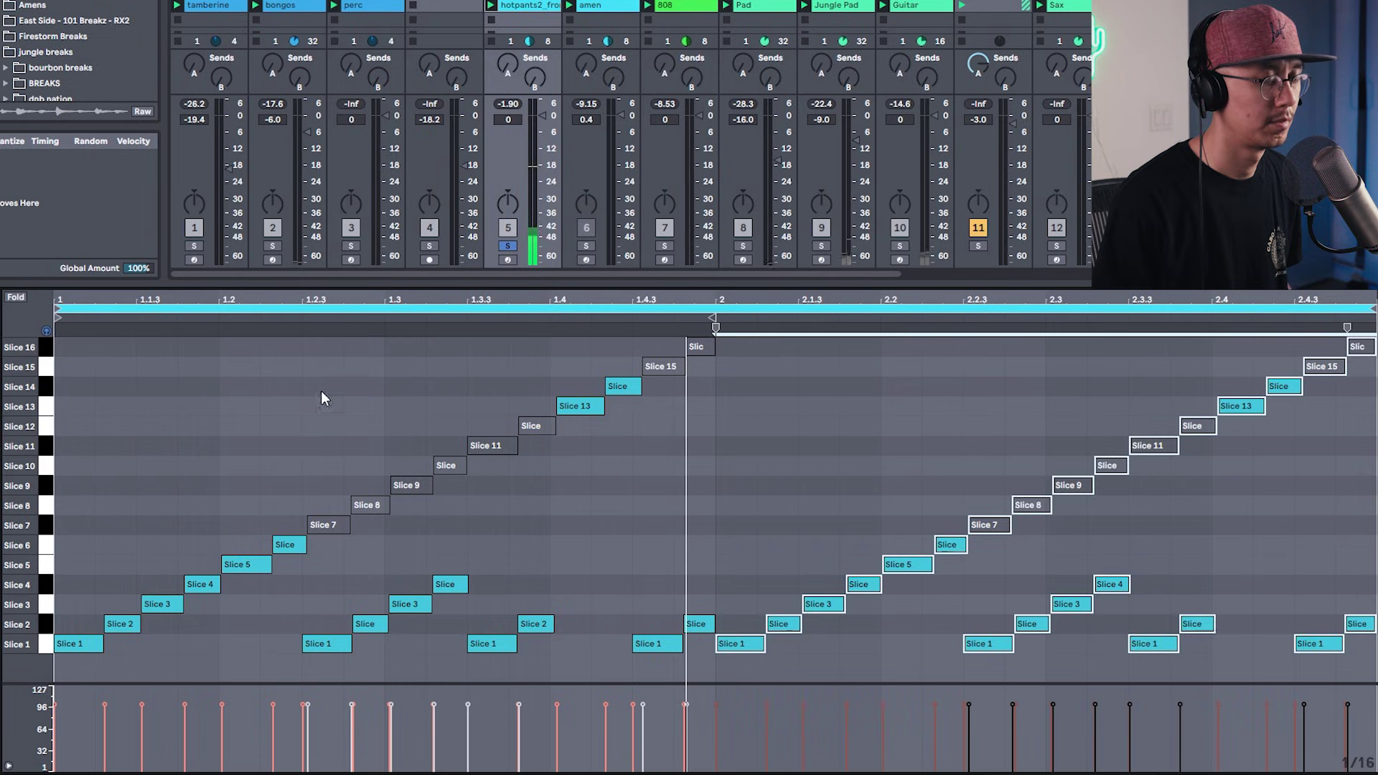
click(569, 515)
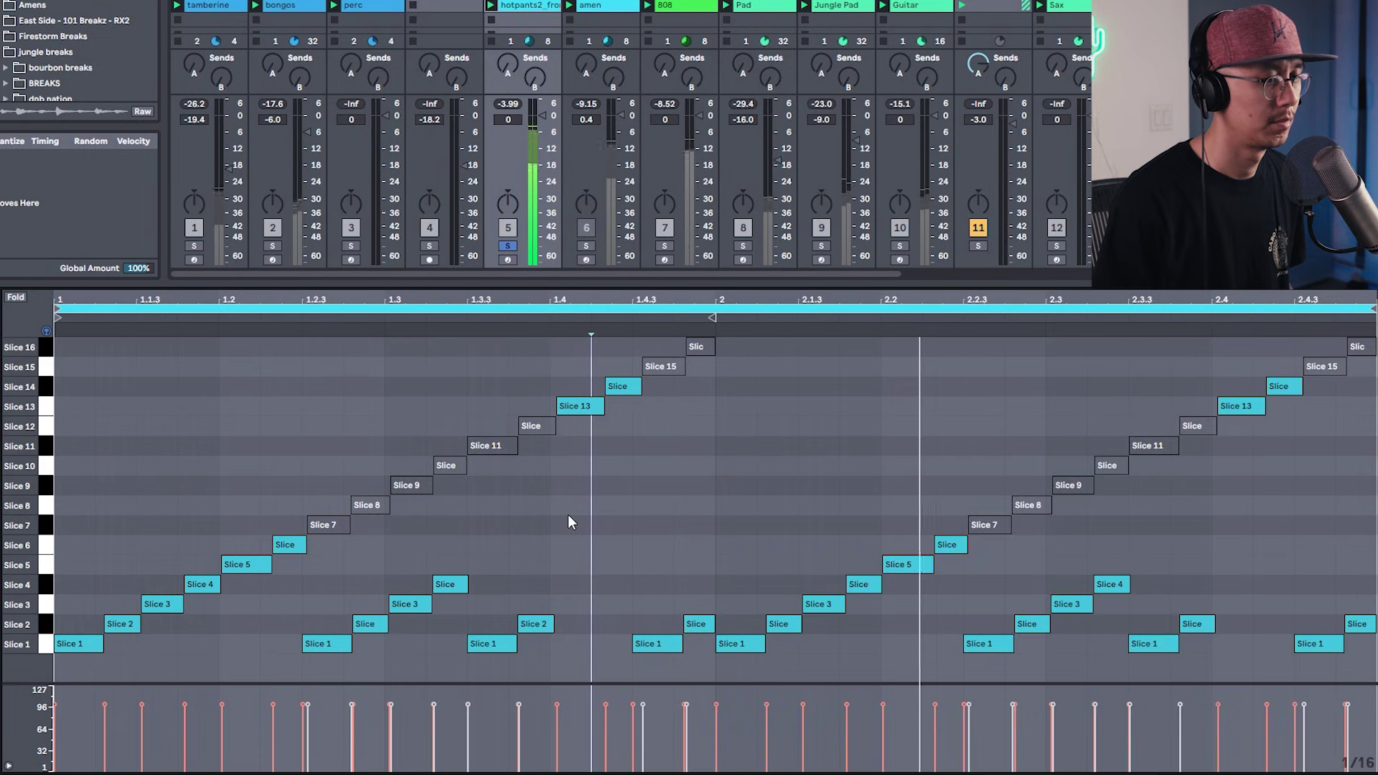
Transpose the 1.3.3 pair to Slices 5 and 6, repeat it at 1.4 in place of Slices 13–14, and shift the 1.3 pair upward
key(shift+Left)
key(shift+Left)
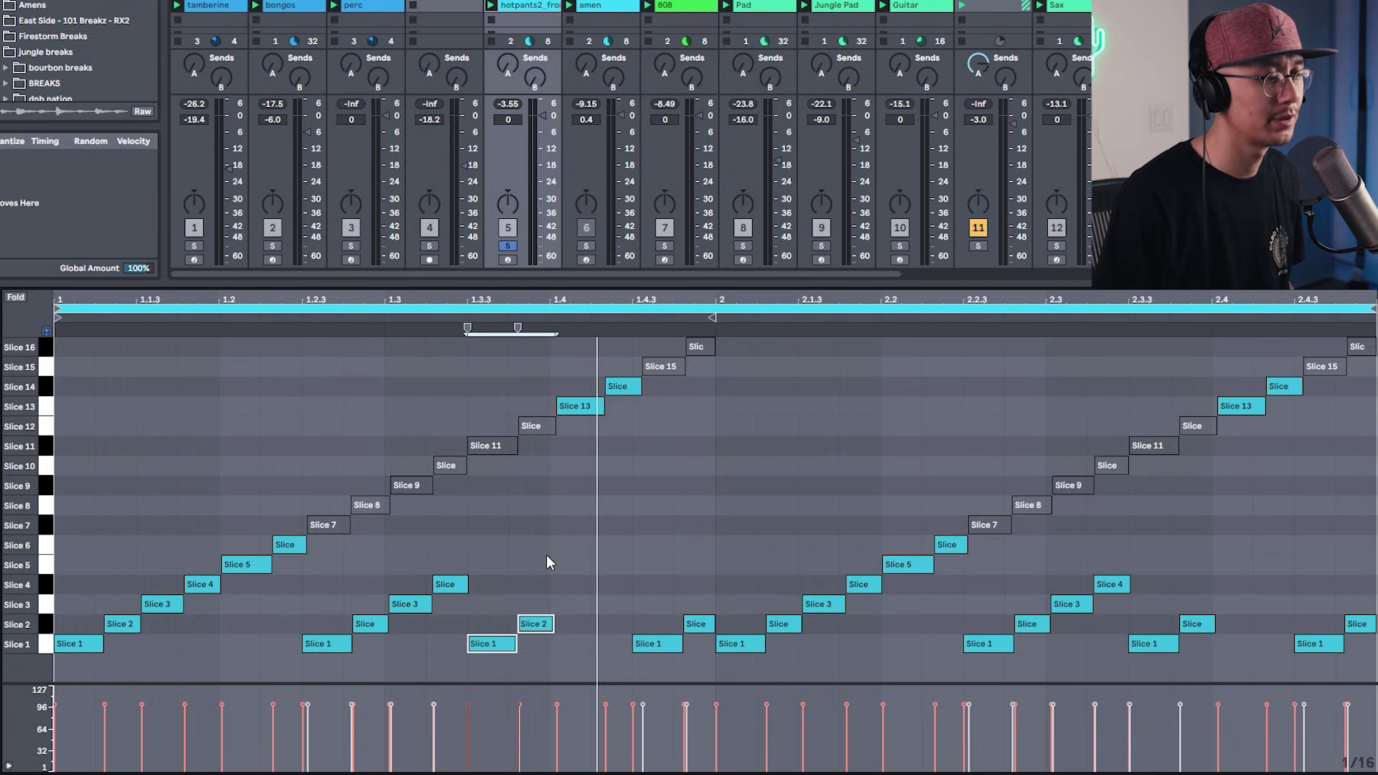
drag(511, 643, 415, 611)
key(ctrl+d)
key(Up)
key(Up)
key(Up)
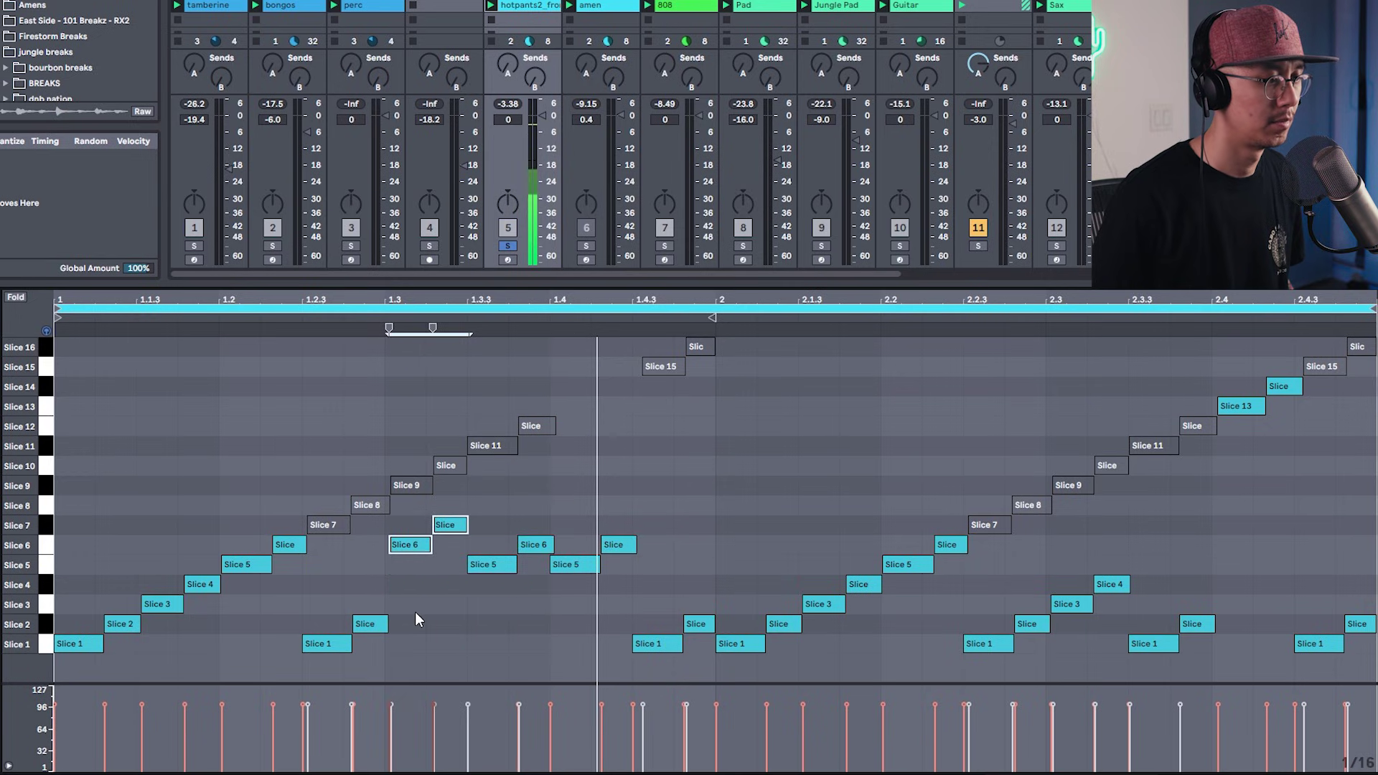
key(Up)
click(1000, 395)
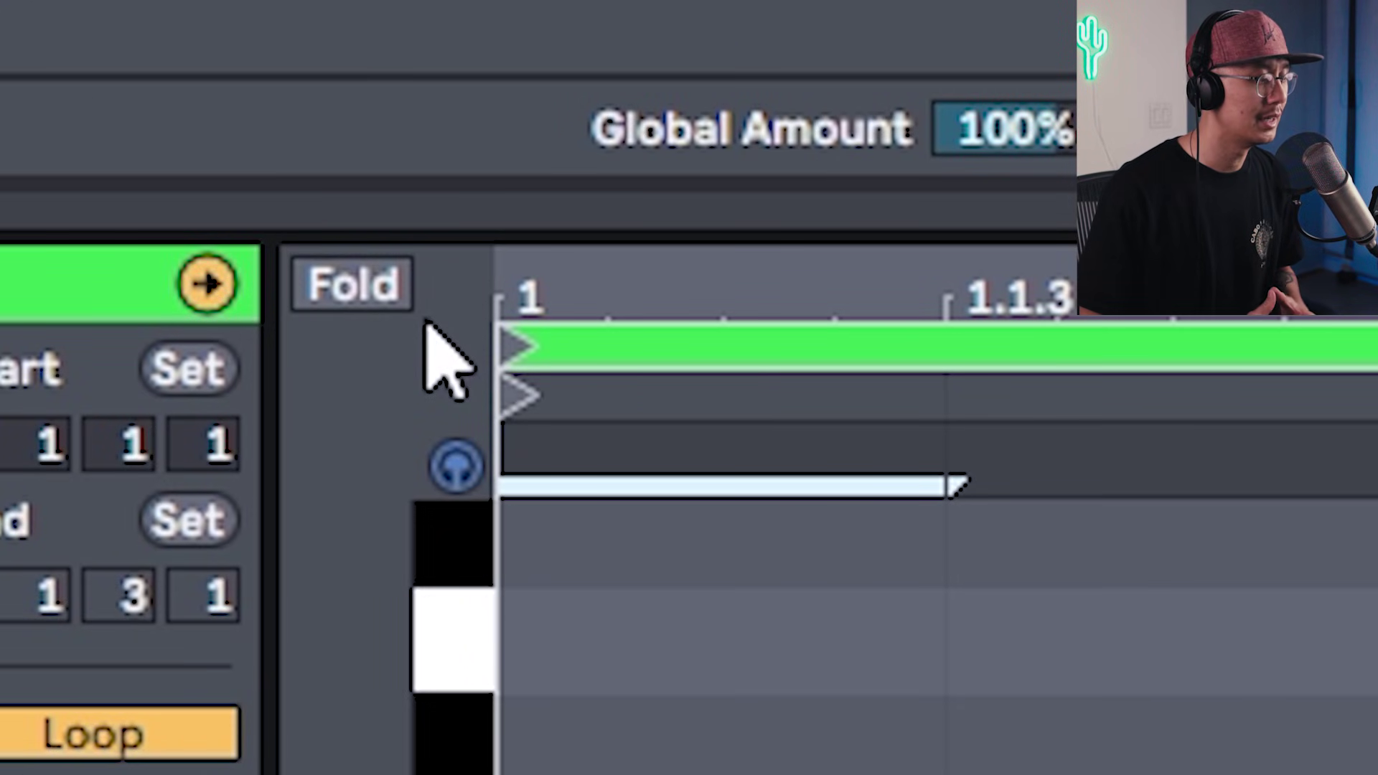
Fold the 808 clip's note view, draw a G0 note from 1 to 1.3, and duplicate it up to bar 2
click(404, 300)
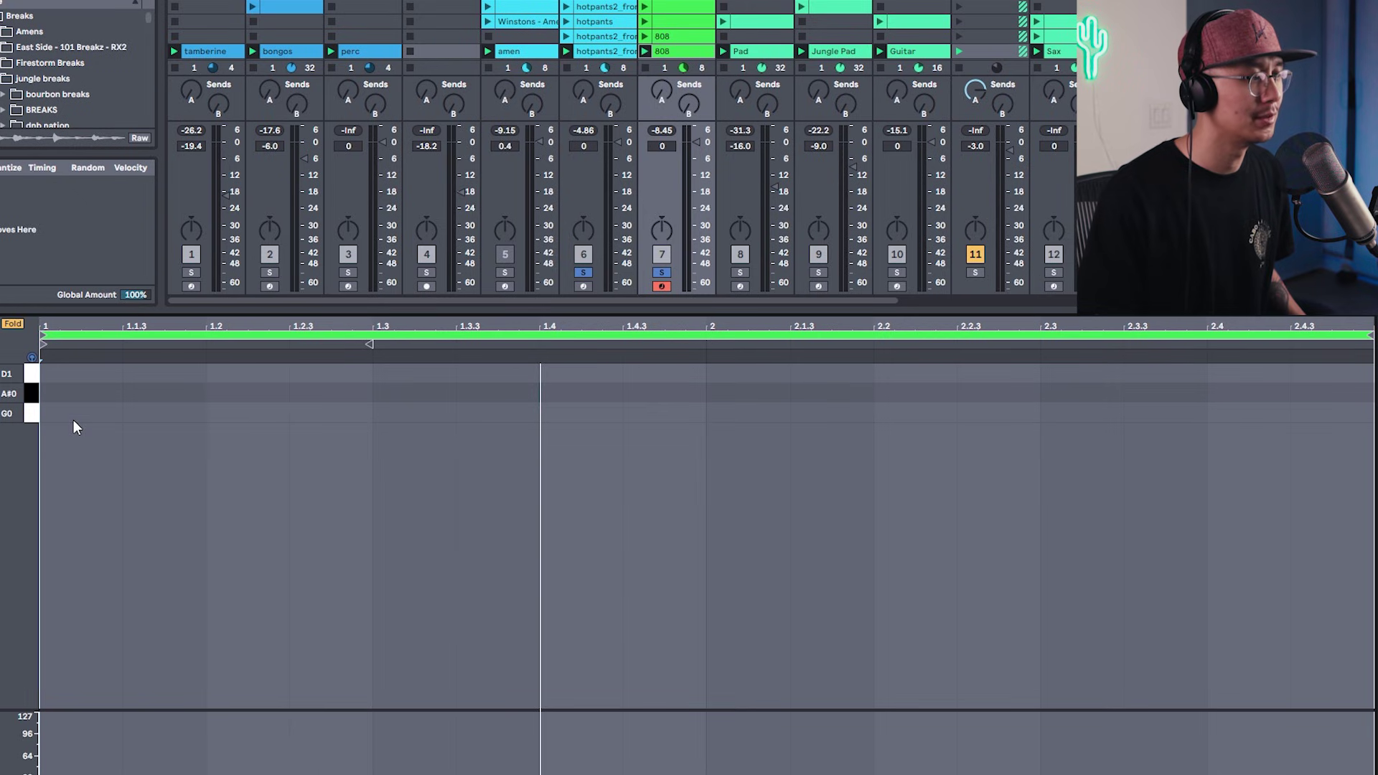
drag(81, 416, 373, 424)
key(ctrl+d)
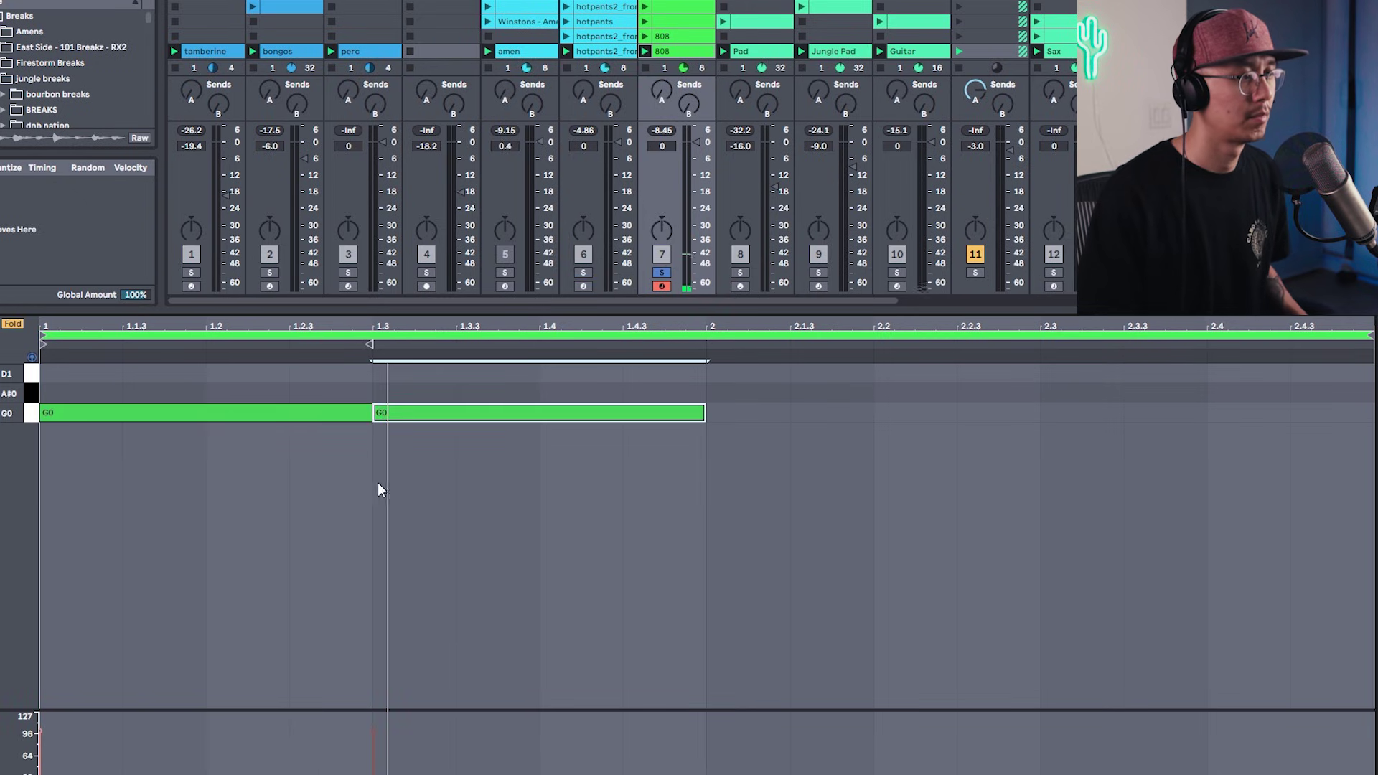
End the second G0 at 1.4.3, add D1 notes at 1.4.3, 2.1.3 and 2.2.3, and an A#0 from 2.3 to 2.4
drag(703, 414, 1040, 376)
key(shift+Left)
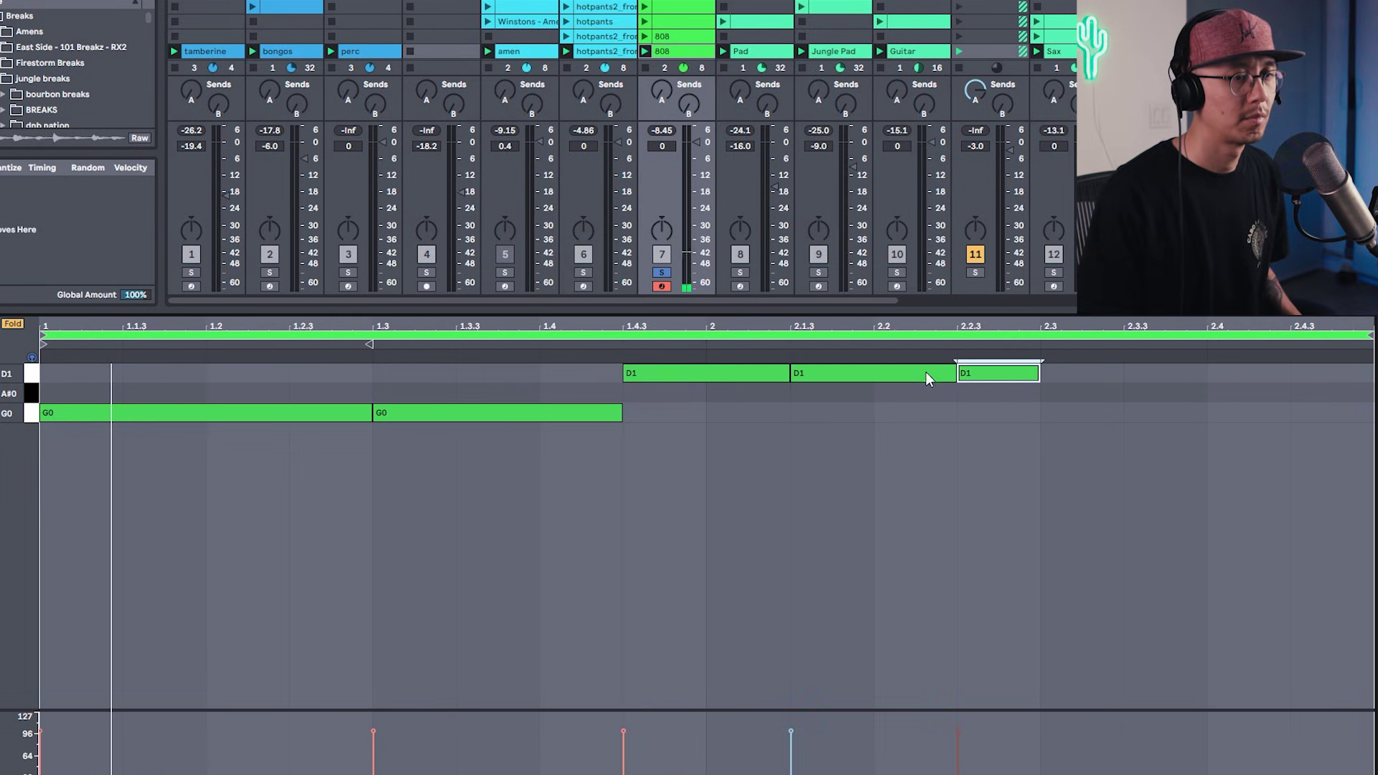
double_click(1126, 393)
click(1016, 465)
key(space)
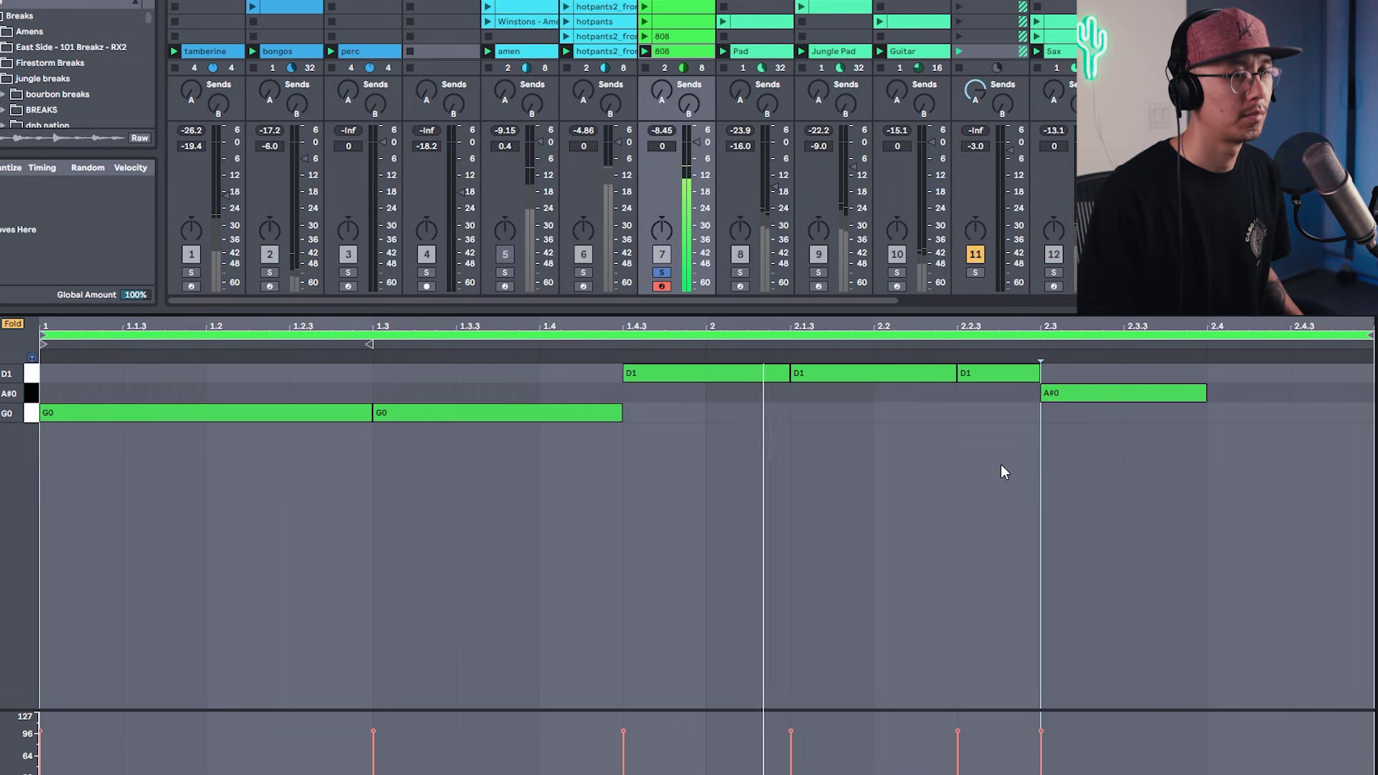
Unfold the 808 clip's note view and add a C1 note from 2.4 to the end of bar 2
click(13, 326)
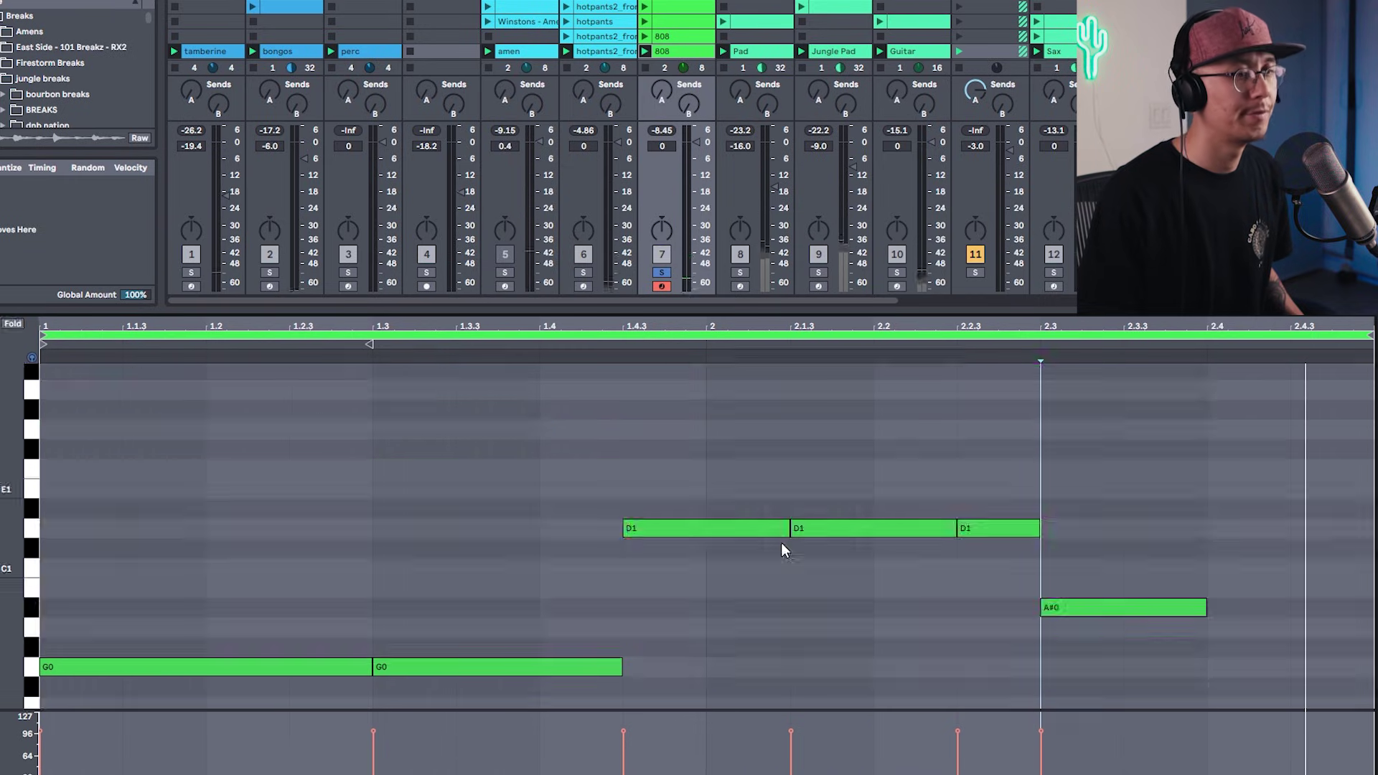
double_click(1228, 569)
click(1291, 509)
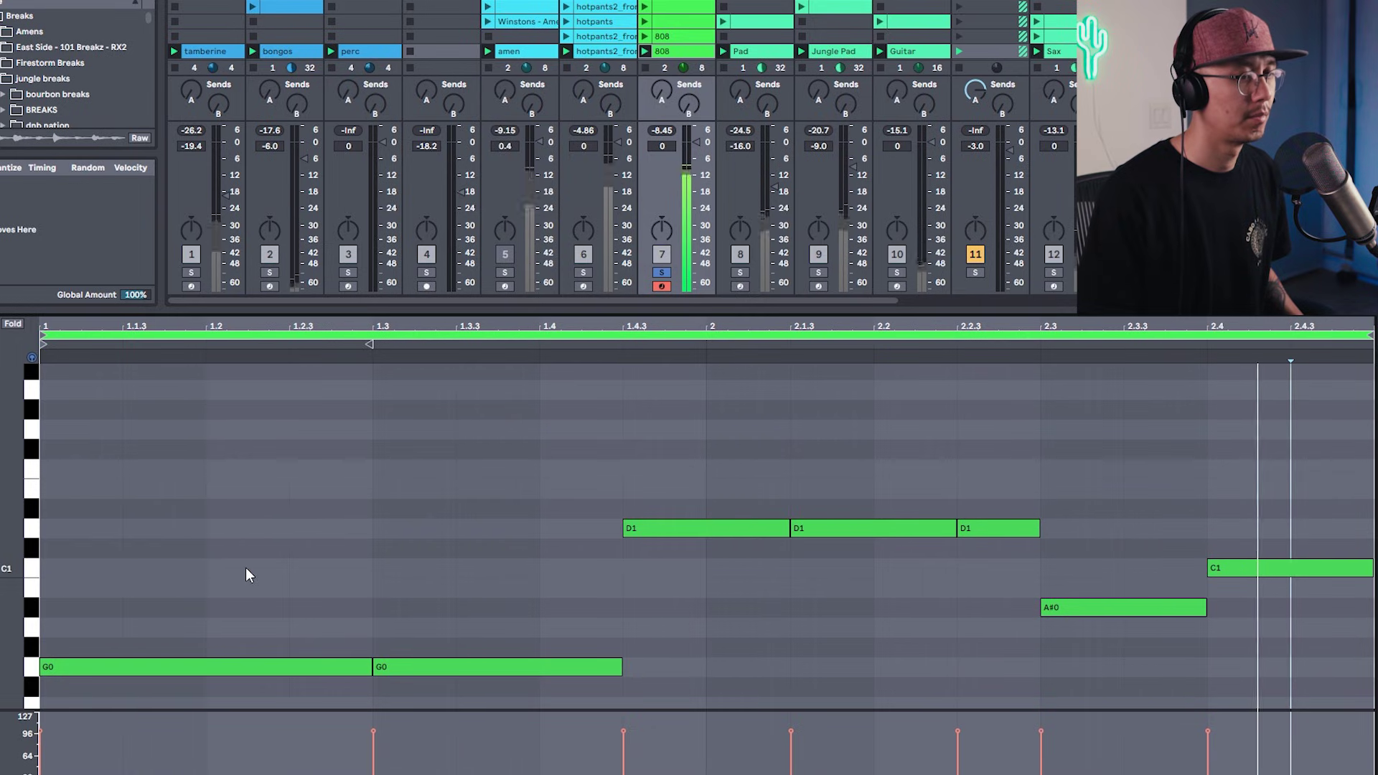
Transpose the opening G0 note of the 808 clip upward
drag(244, 555, 169, 687)
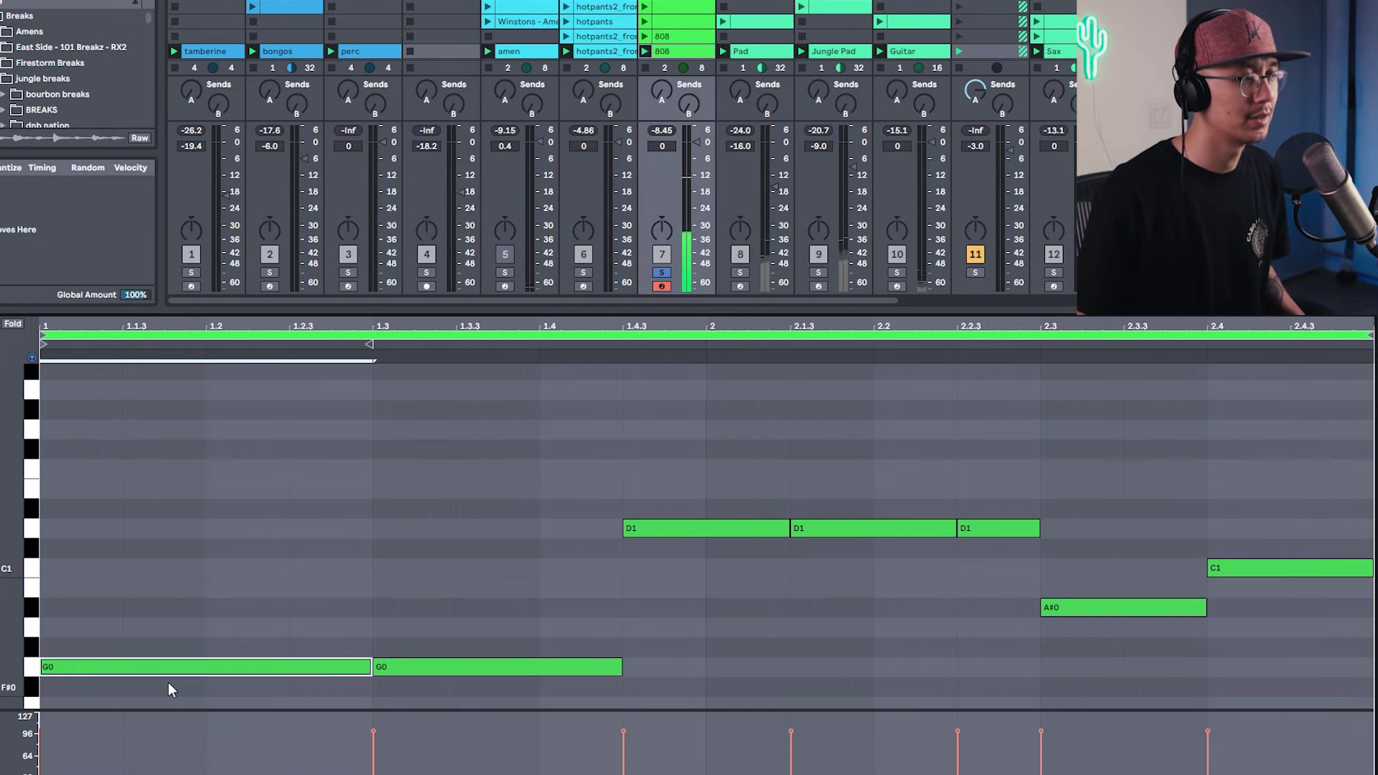
key(shift+Up)
click(171, 686)
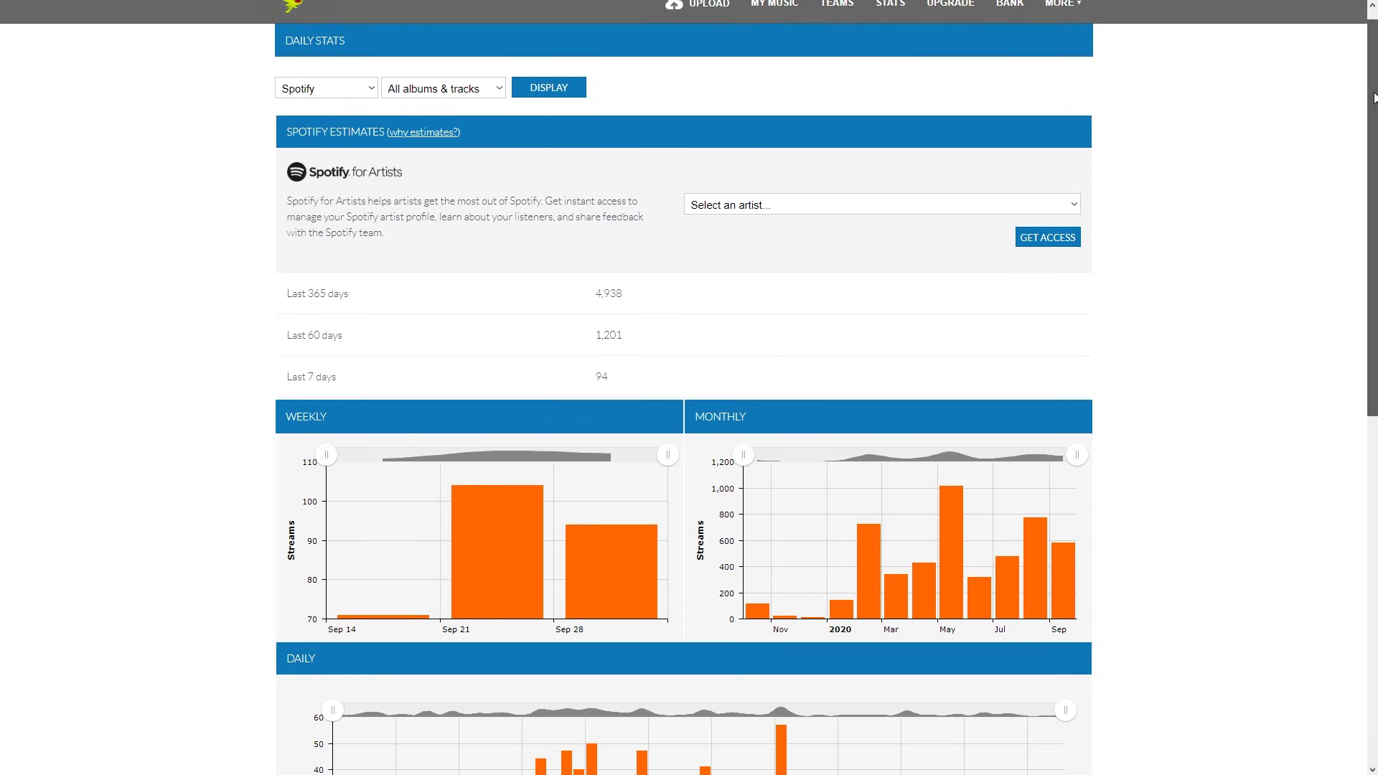
drag(1374, 97, 1376, 226)
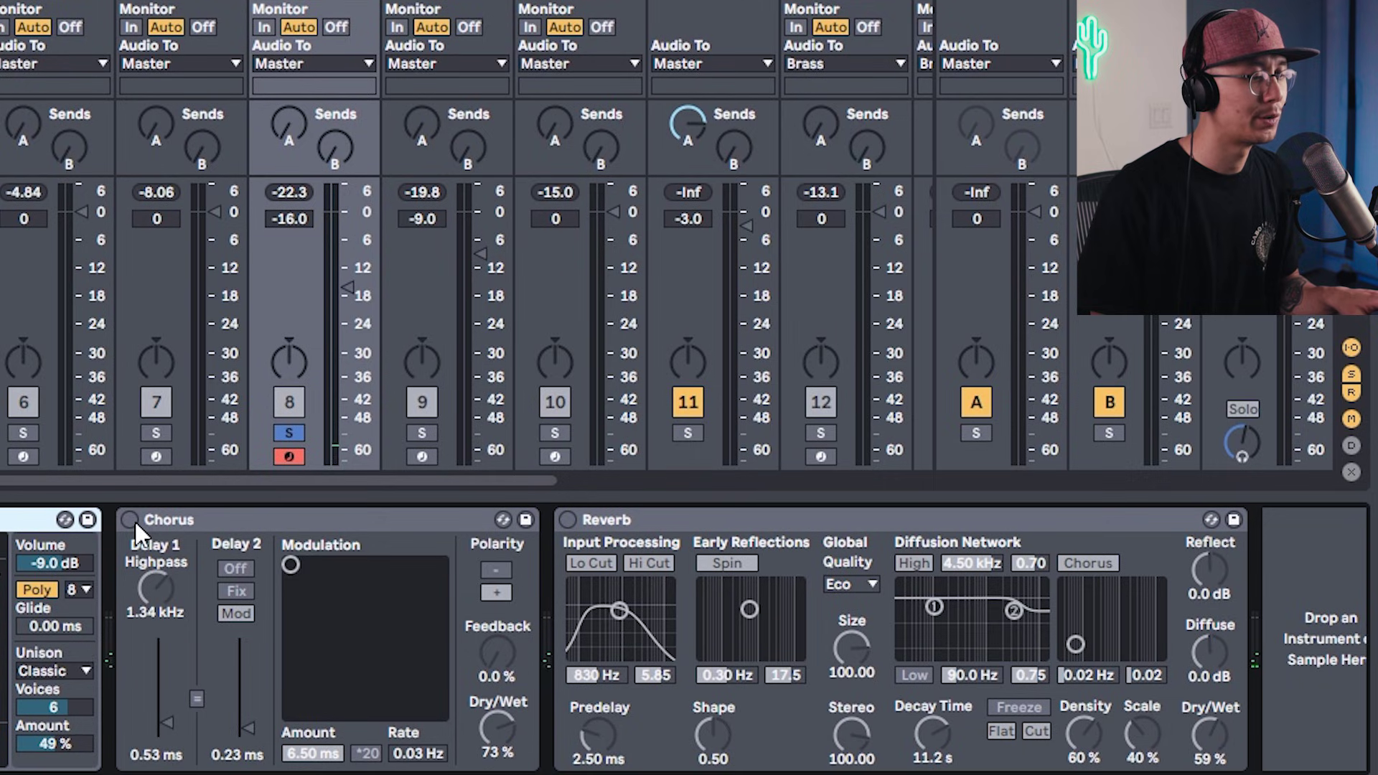
Turn on the Chorus and Reverb effects on track 8
click(130, 519)
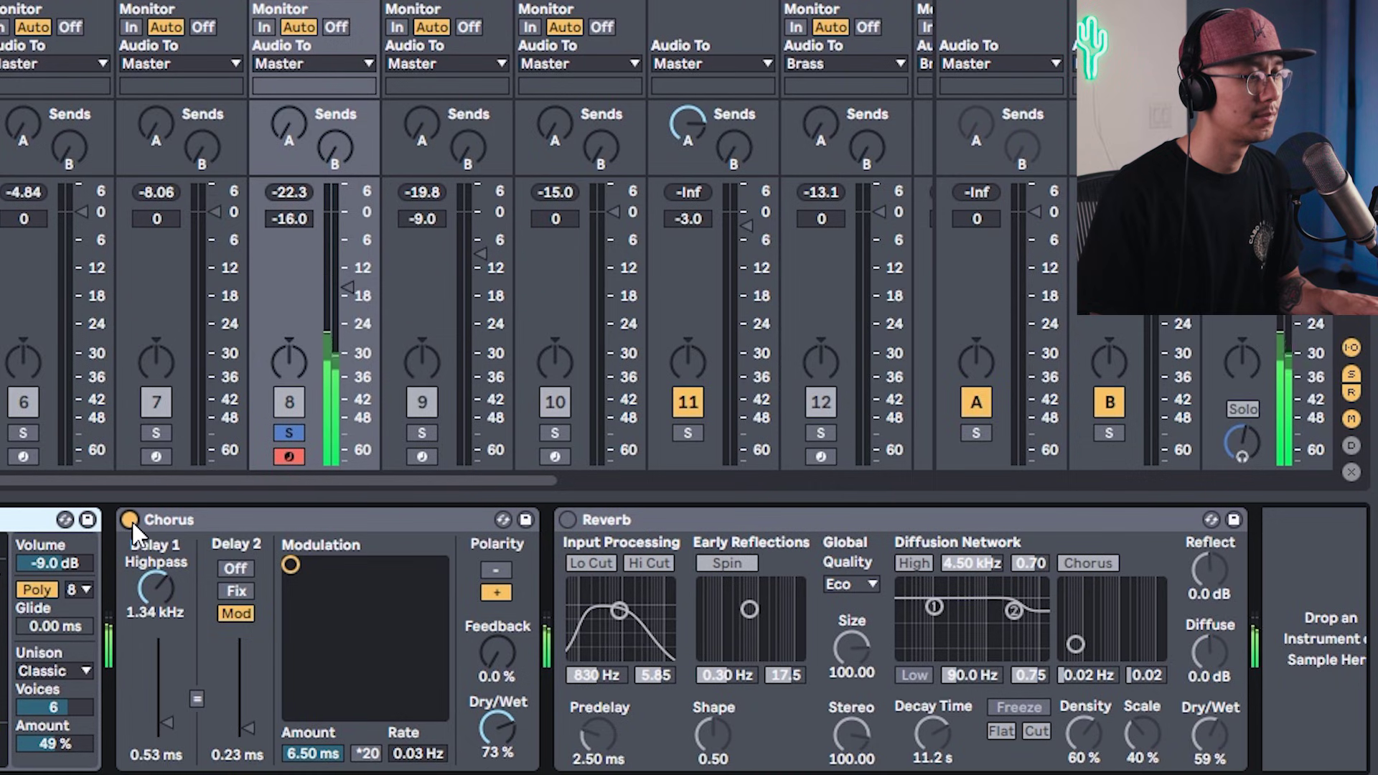
click(568, 520)
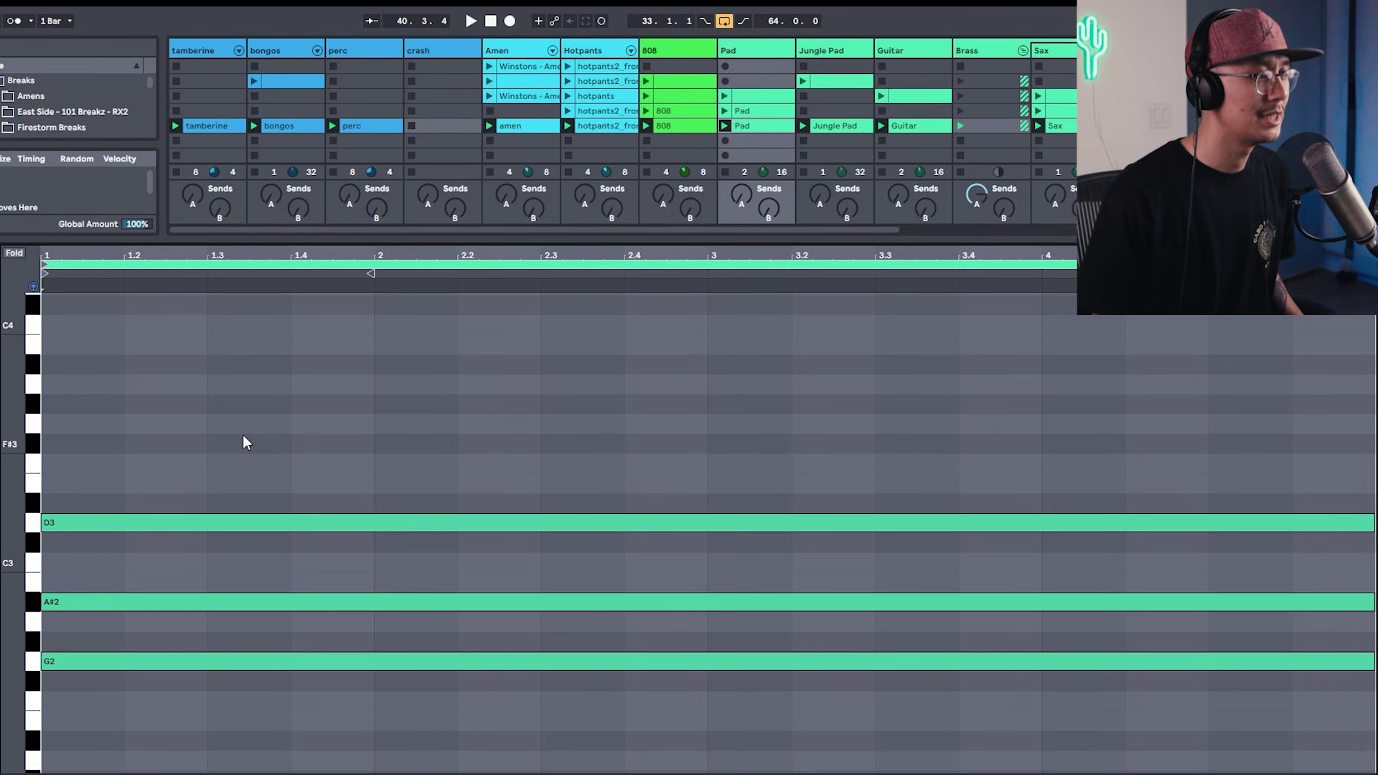
Copy the pad chord's D3 note up to F3 across all four bars and play the chord back
key(space)
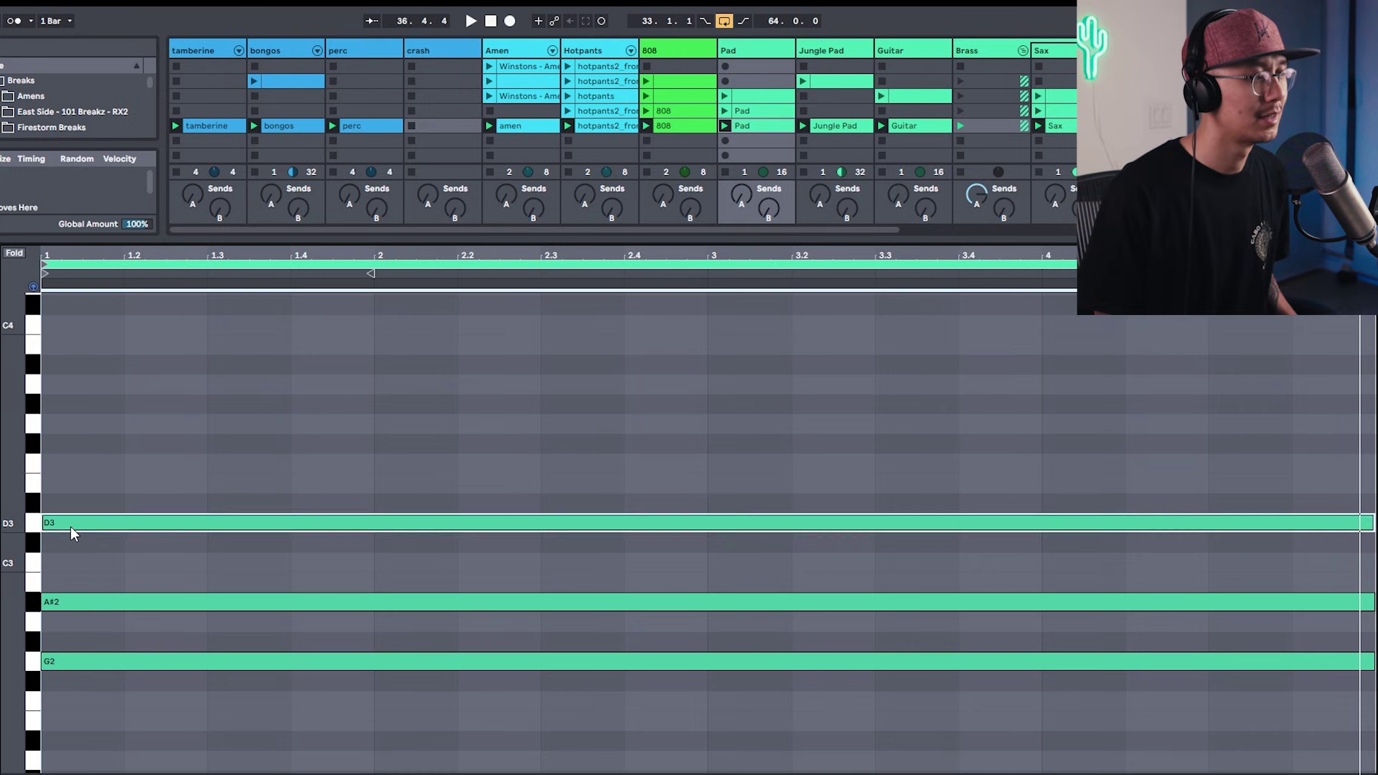
drag(71, 533, 77, 471)
click(108, 375)
key(space)
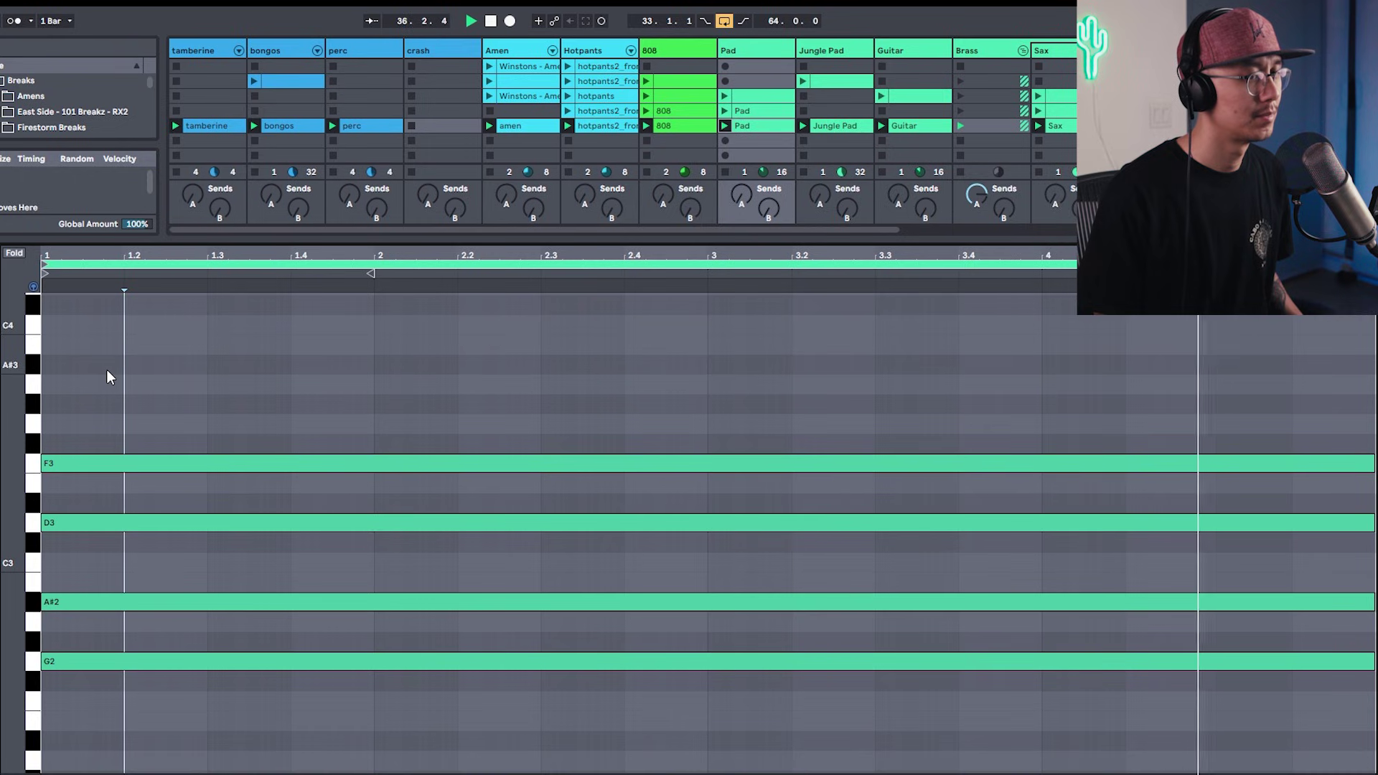
key(space)
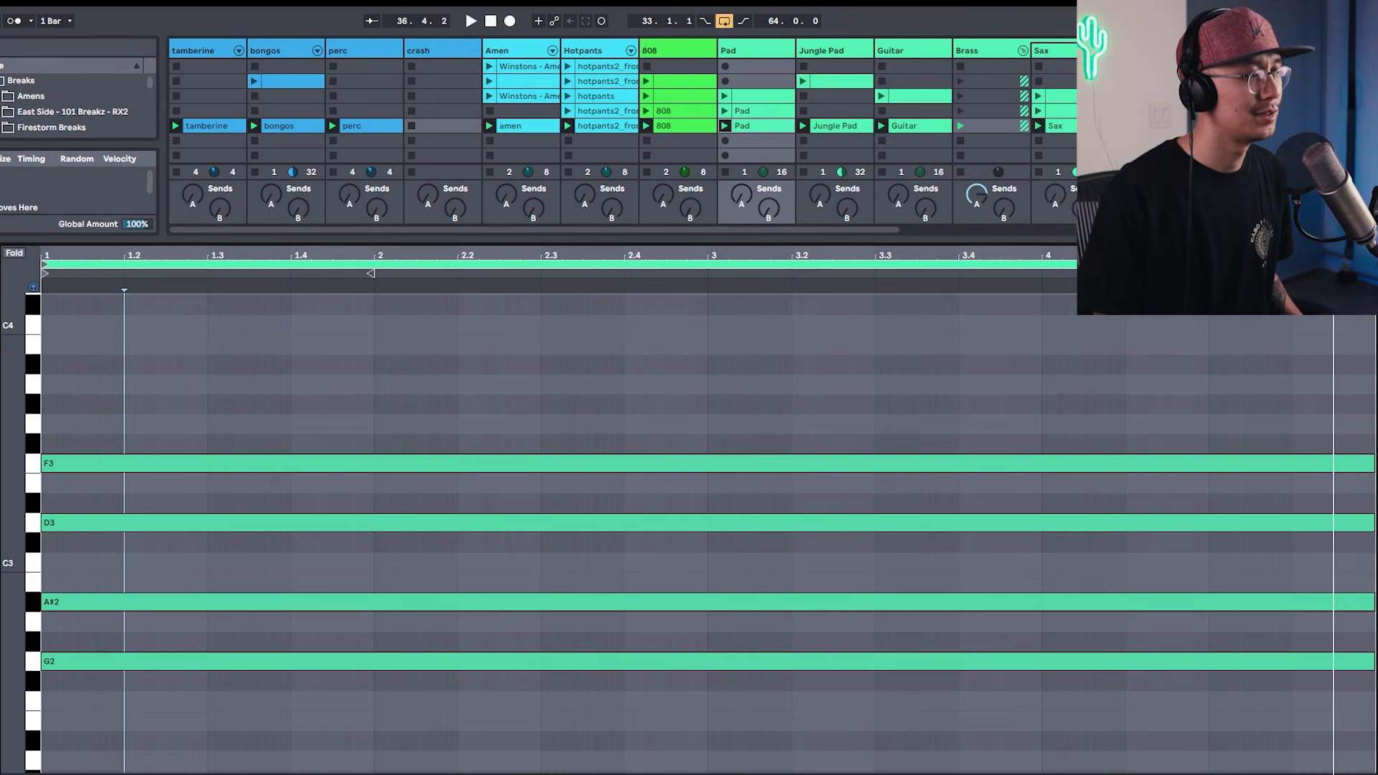
Duplicate the four-bar pad chord into bars 5–8, transpose the copy up two semitones, and play it back
key(ctrl+d)
drag(740, 349, 825, 704)
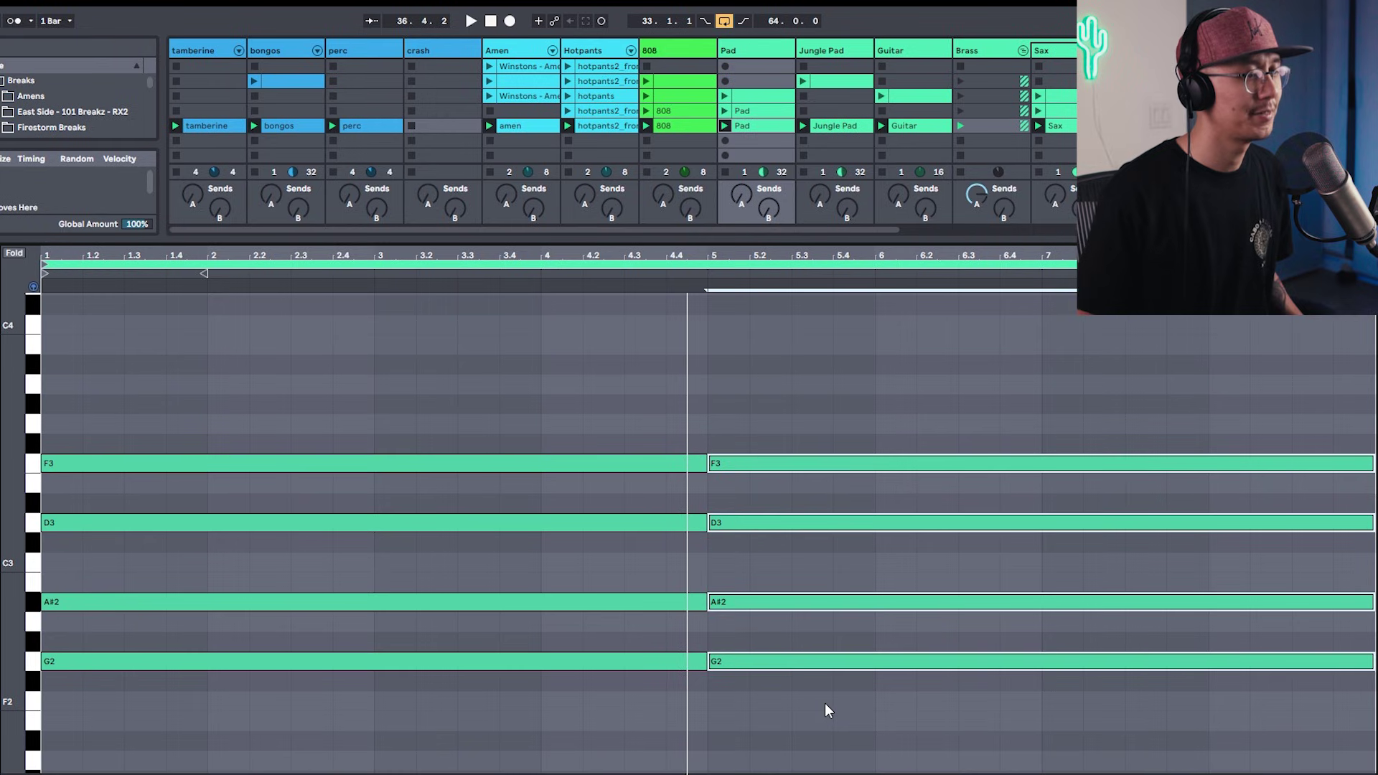
key(Up)
key(Up)
click(809, 707)
key(space)
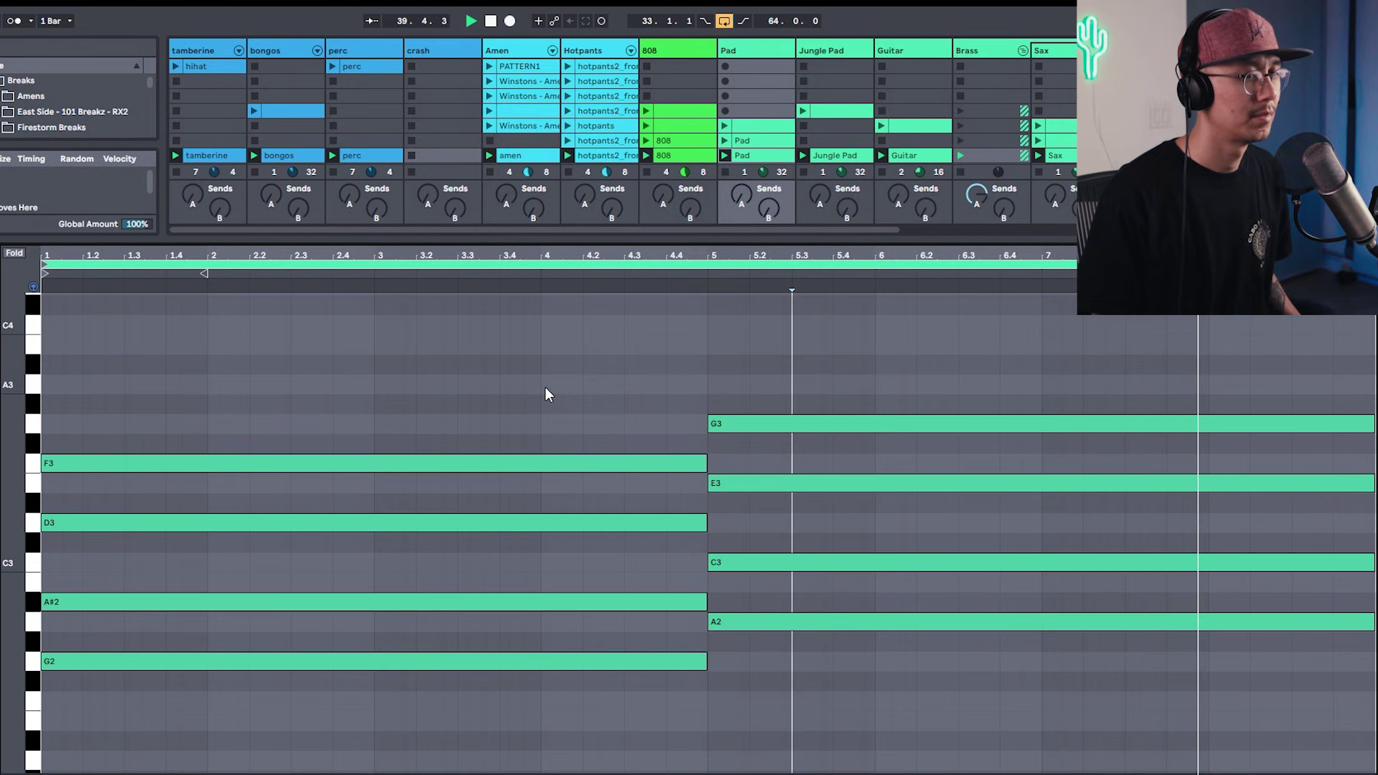
key(space)
click(485, 389)
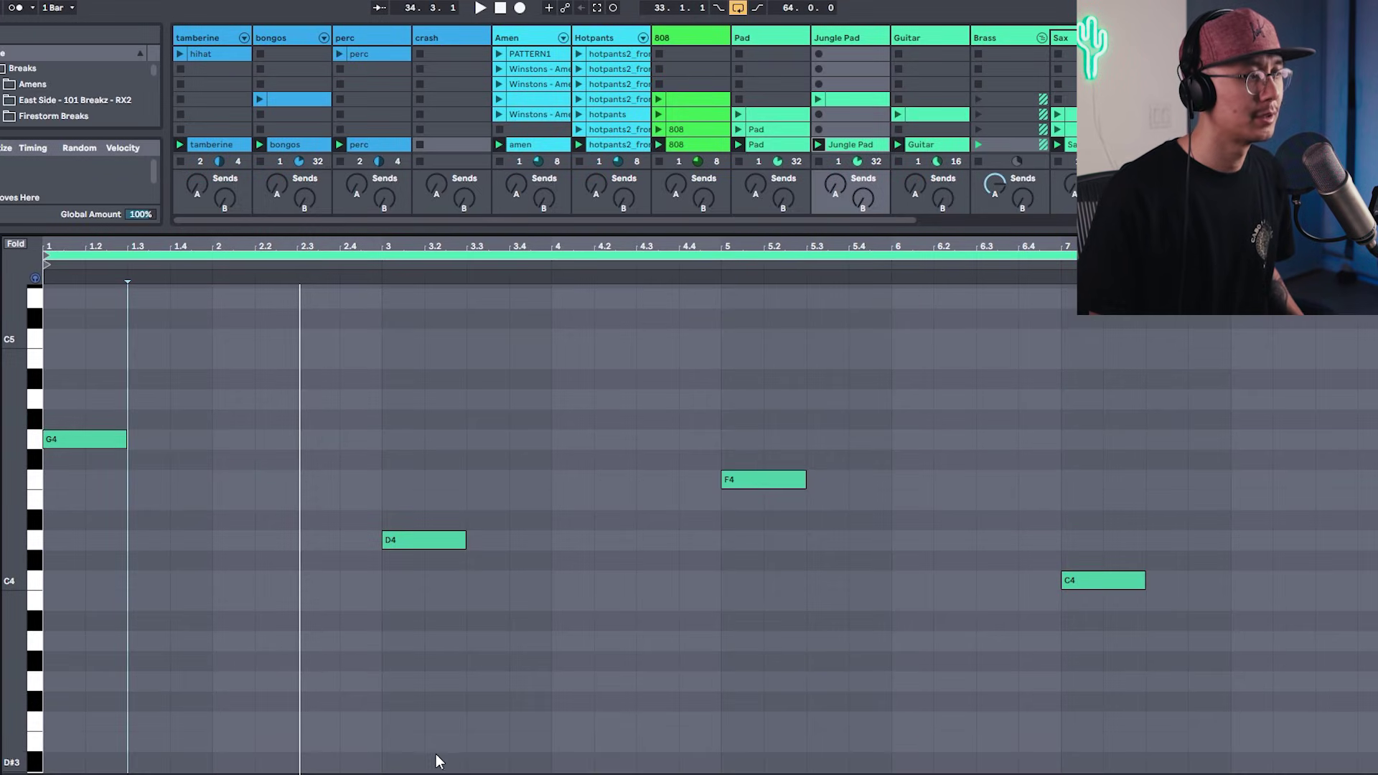
Play back the Jungle Pad clip's G4, D4, F4 and C4 melody in context
key(space)
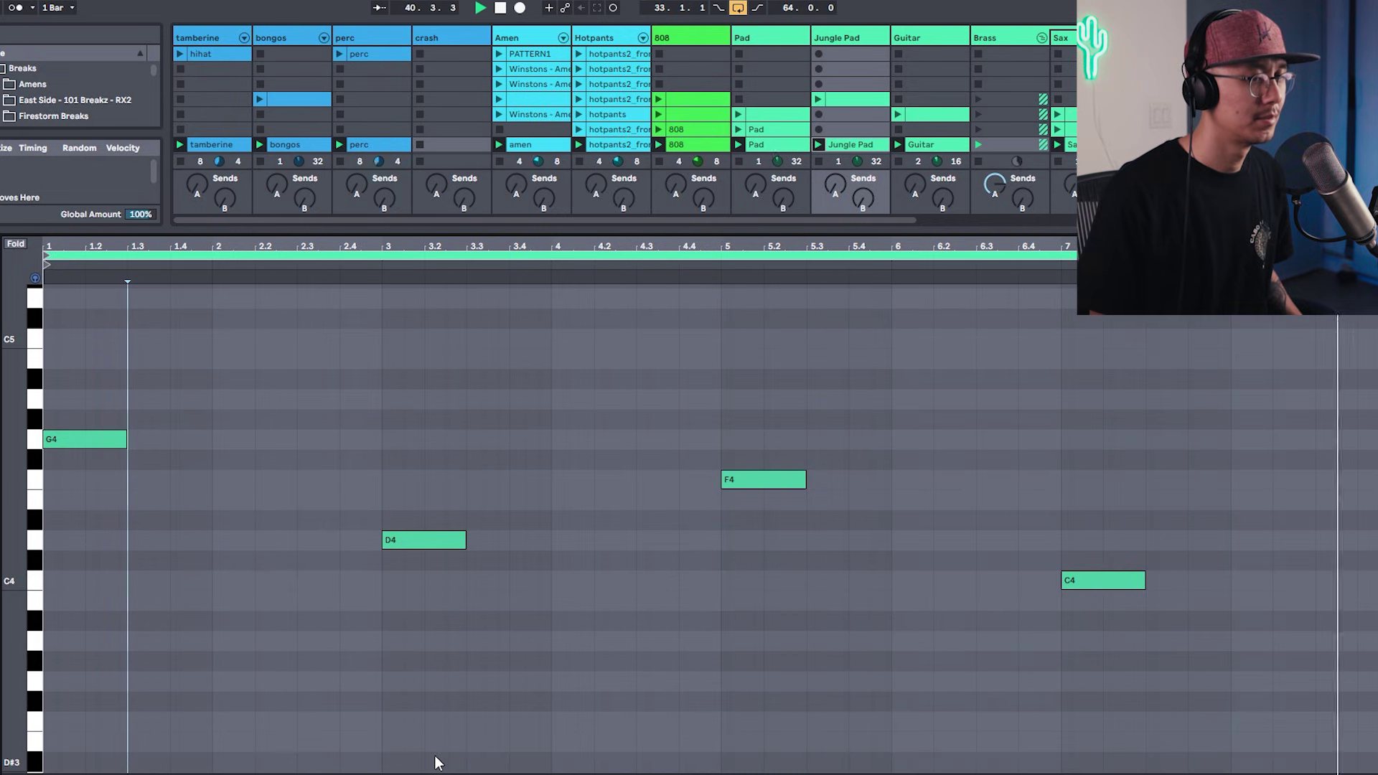
key(space)
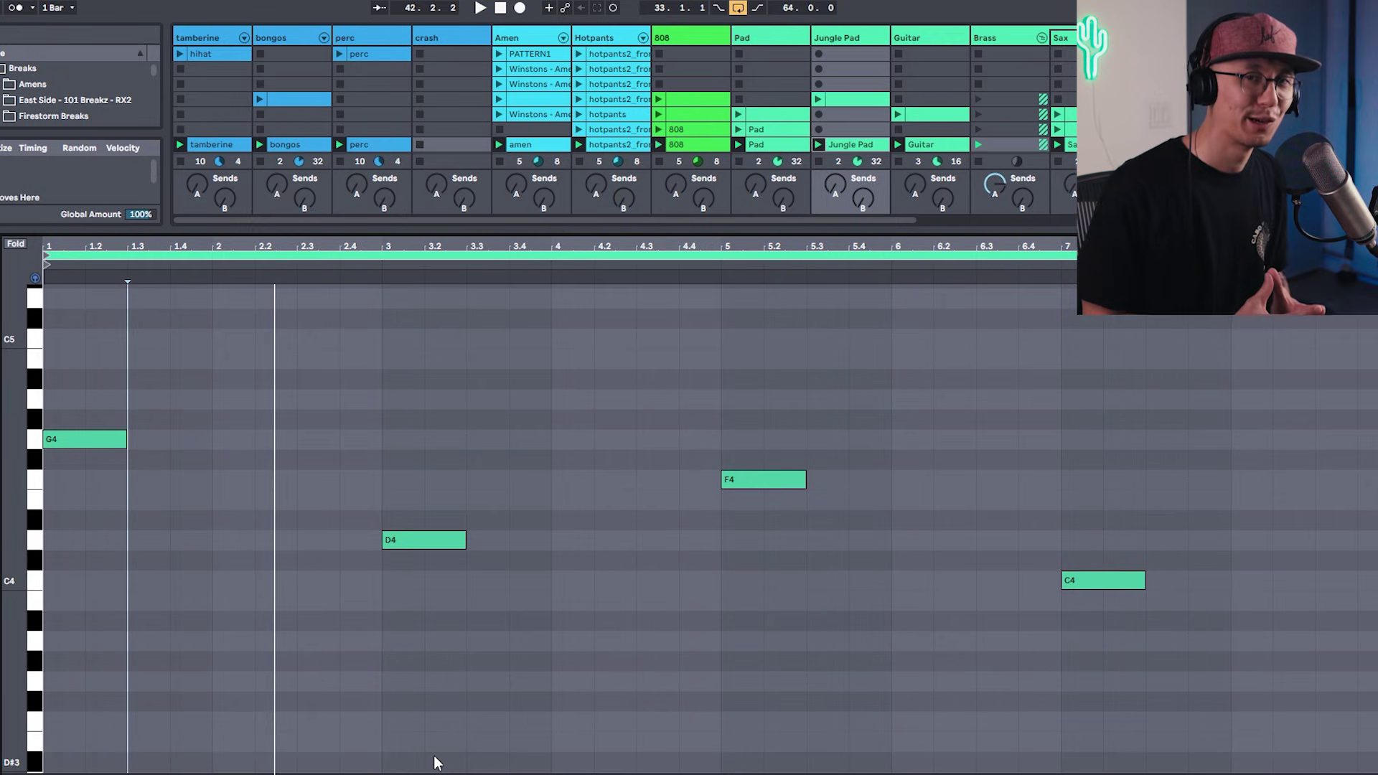
key(space)
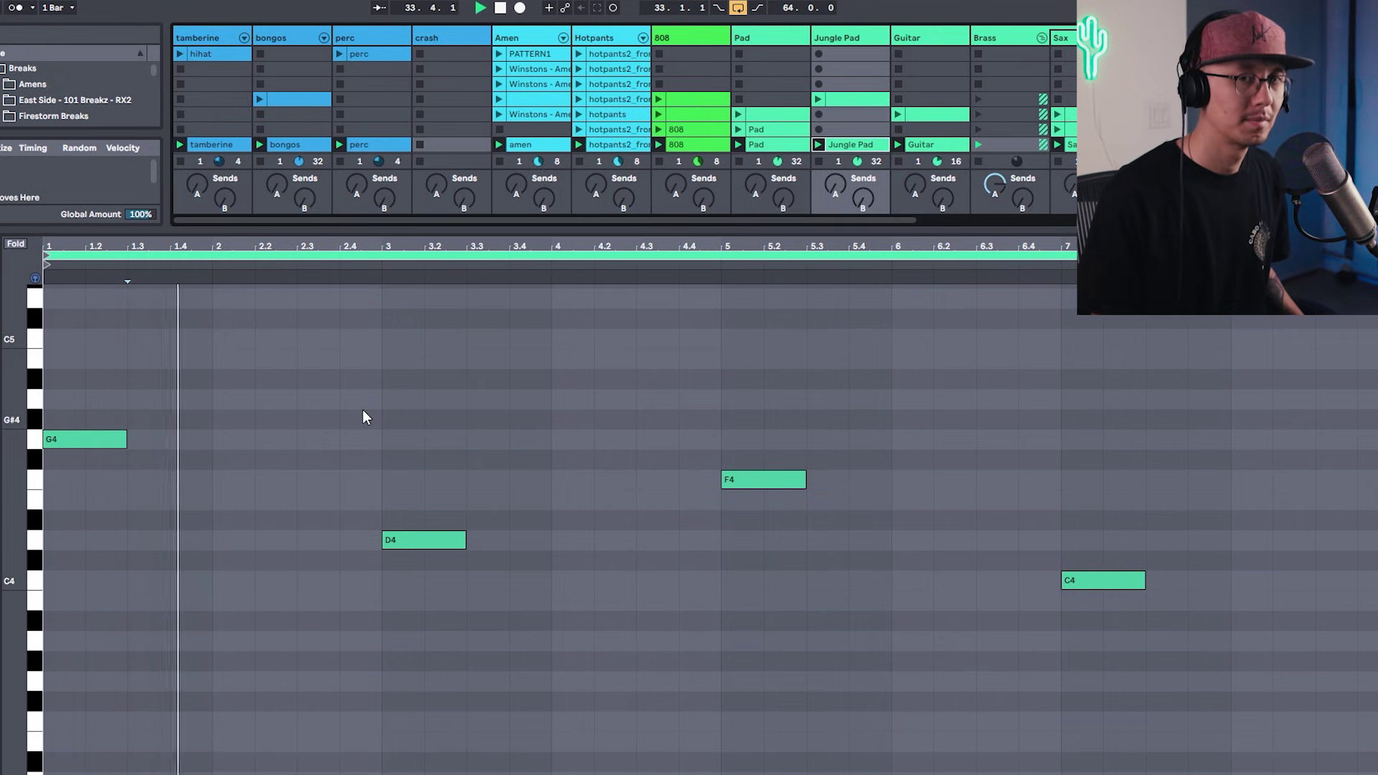
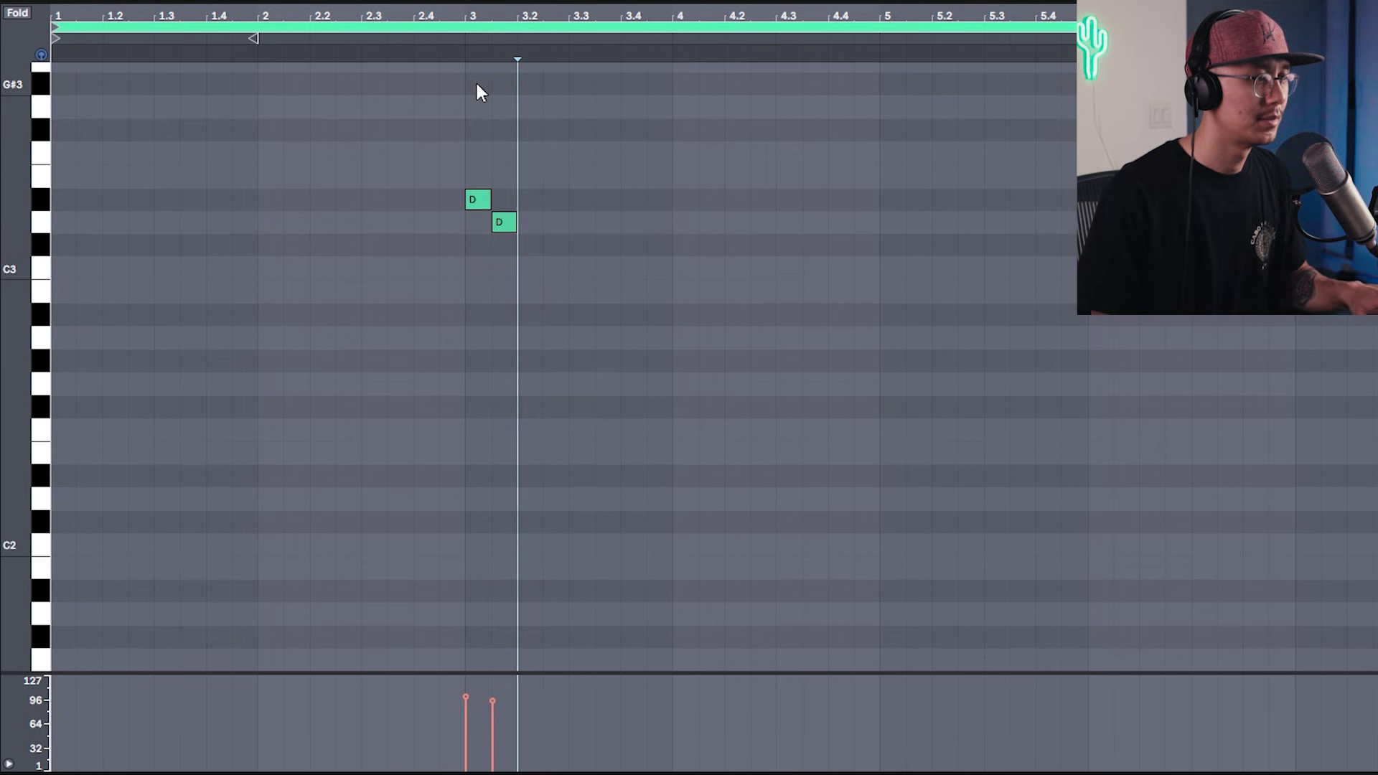
Repeat the D#3 and D3 note pair at bar 3 continuously up to bar 5
click(464, 41)
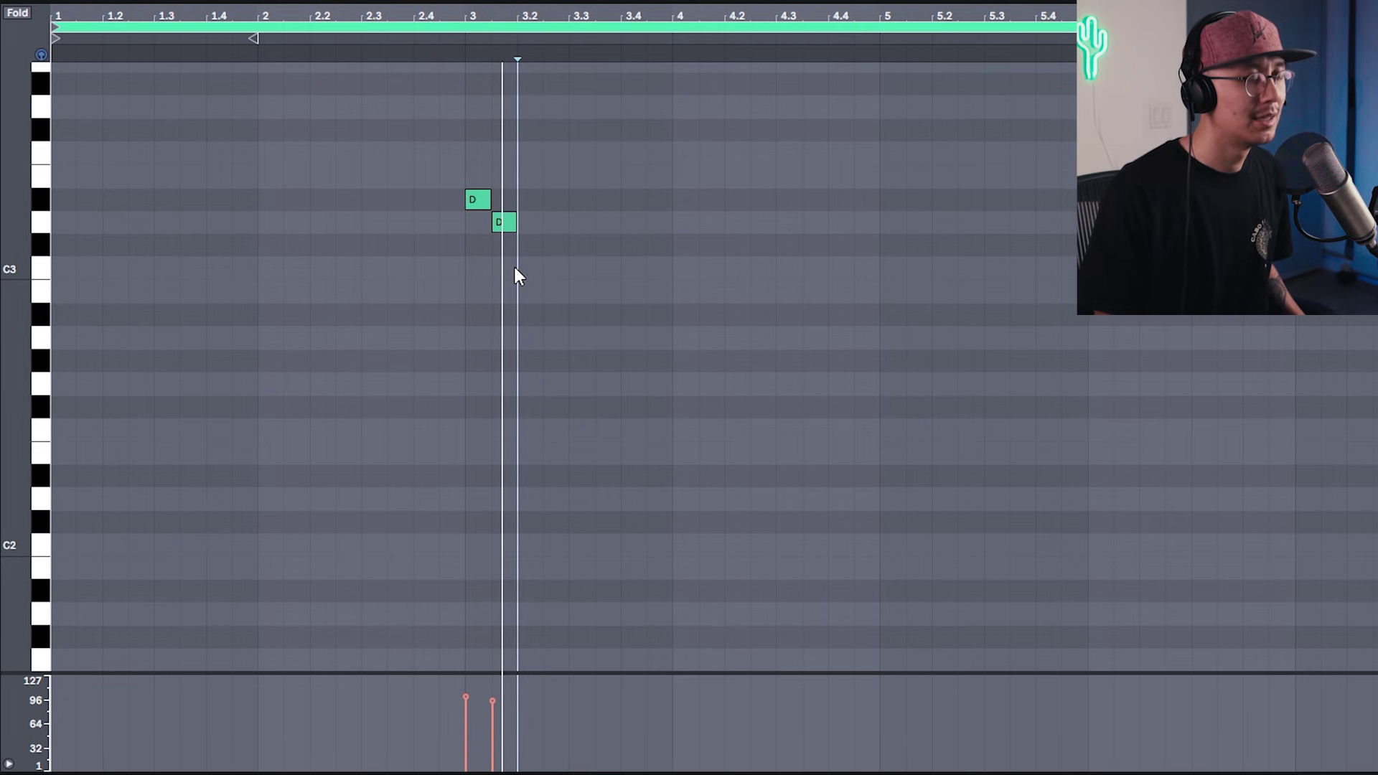
drag(514, 267, 475, 162)
key(ctrl+d)
key(ctrl+d)
key(ctrl+d)
key(ctrl+d)
key(ctrl+d)
key(ctrl+d)
key(ctrl+d)
click(597, 638)
Enlarge the velocity lane and draw a straight descending velocity line from about 100 to about 5 over the D#3–D3 notes
drag(477, 673, 474, 457)
mouse_move(472, 526)
mouse_down()
mouse_move(764, 733)
mouse_move(869, 770)
mouse_up()
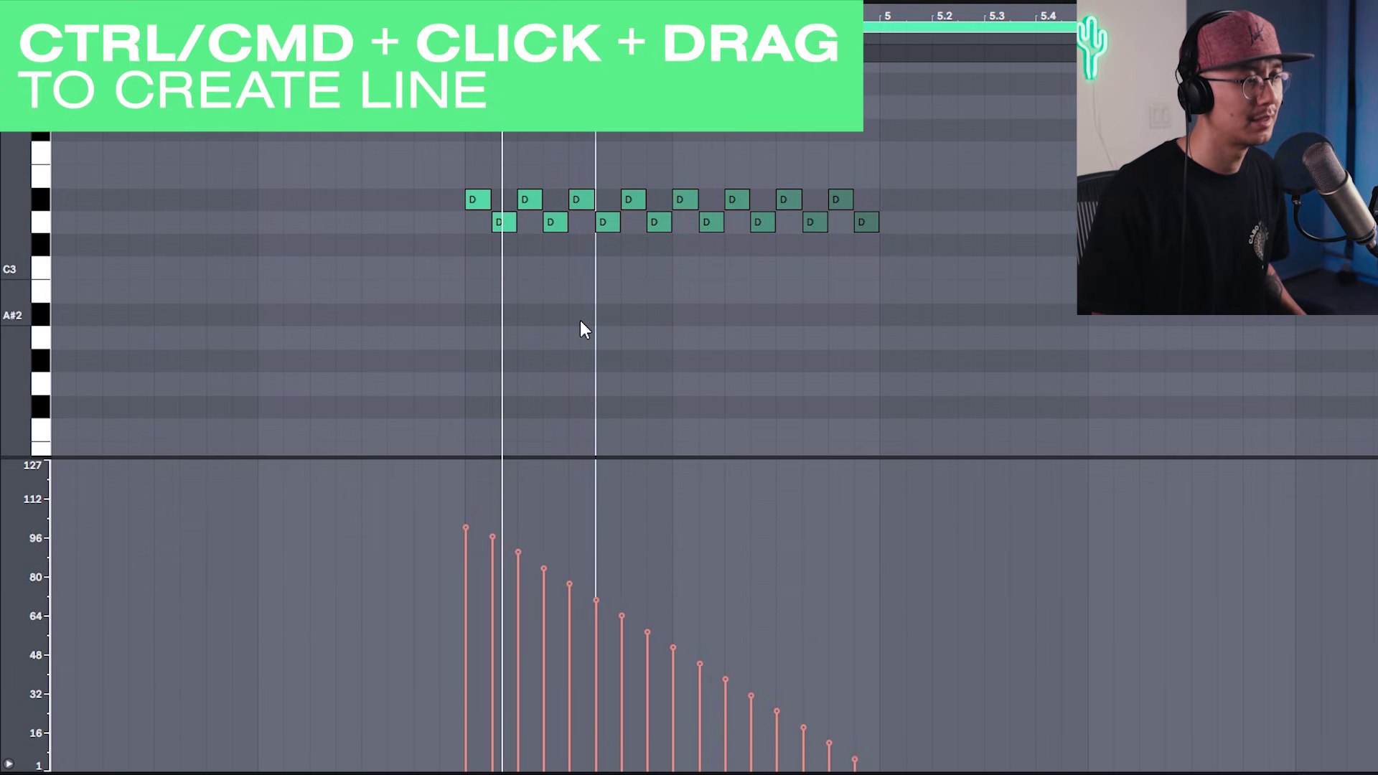
click(465, 41)
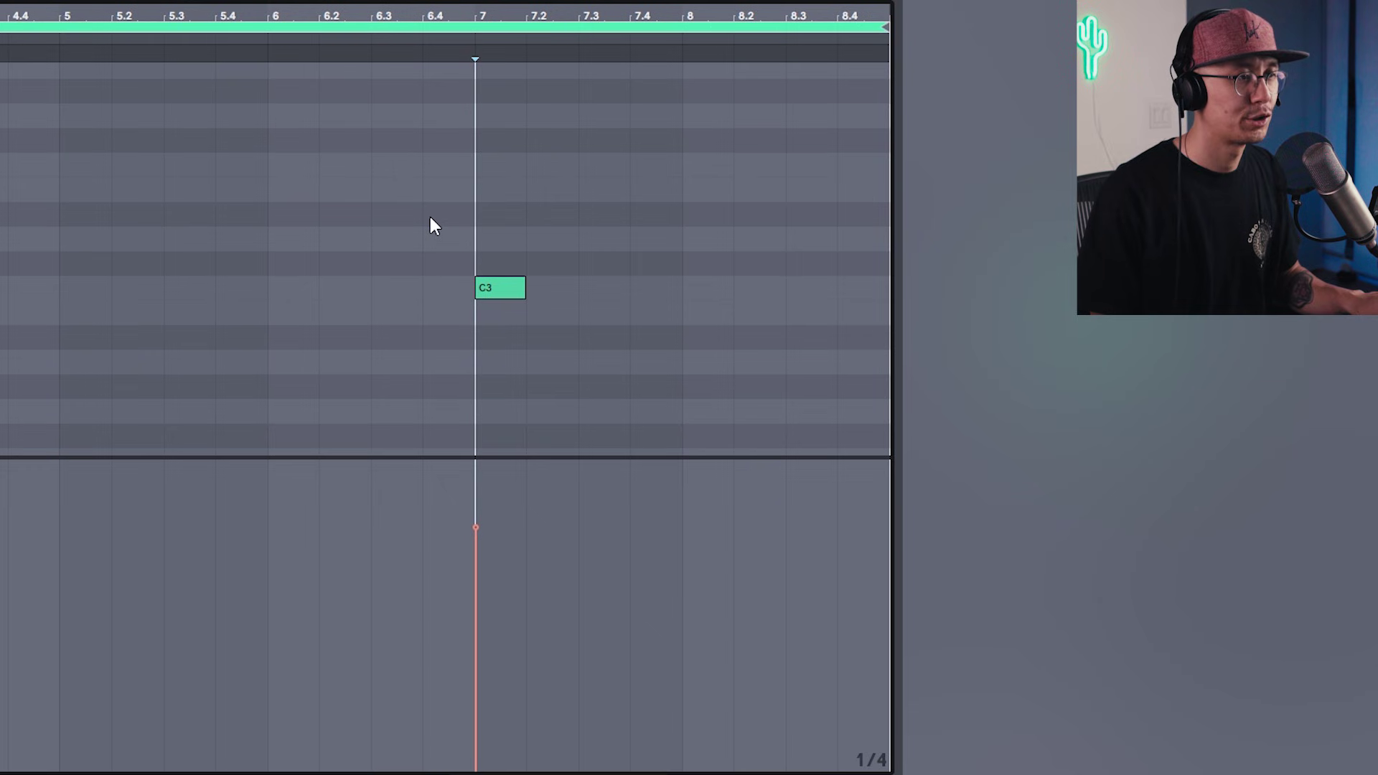
Repeat the quarter-note C3 from bar 7 through the end of bar 8 and draw a descending velocity line across the notes
drag(511, 217, 482, 362)
key(ctrl+d)
key(ctrl+d)
key(ctrl+d)
key(ctrl+d)
key(ctrl+d)
key(ctrl+d)
key(ctrl+d)
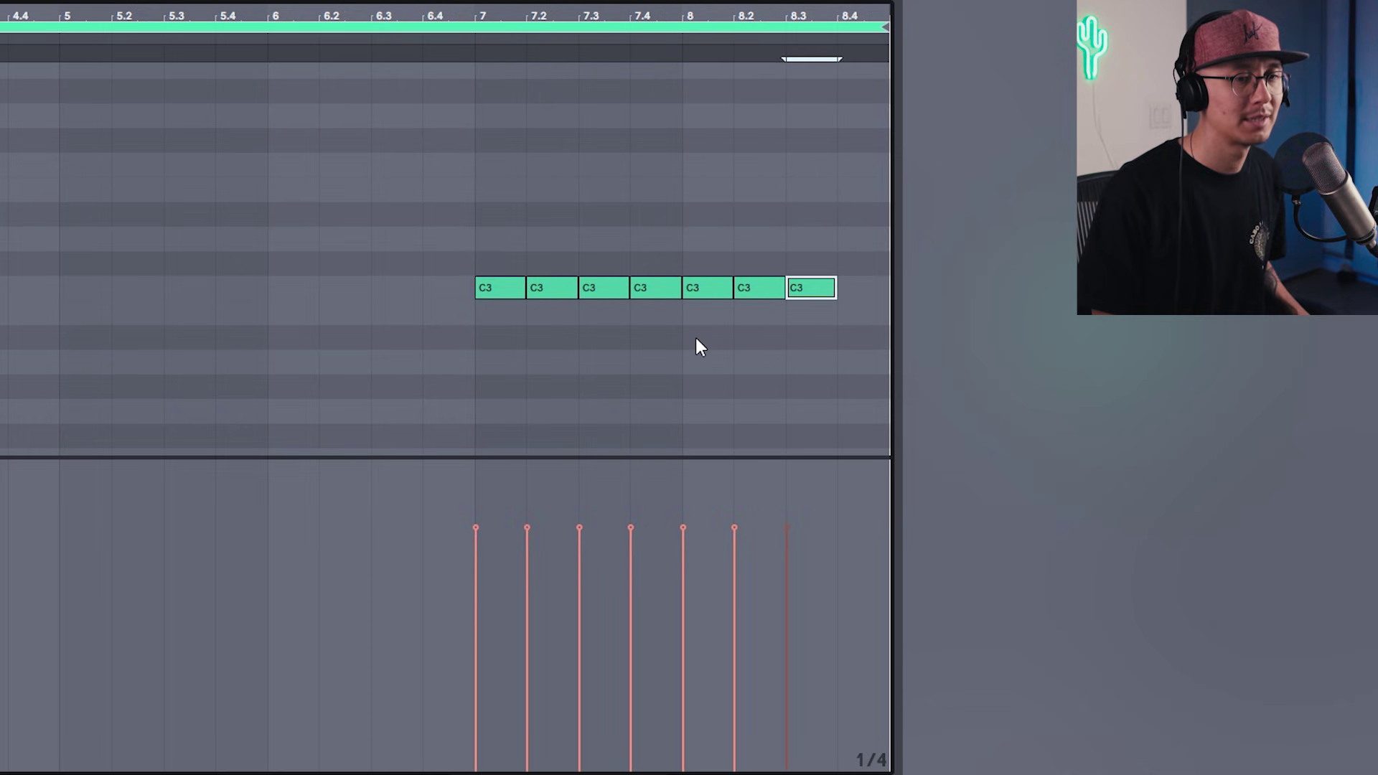
mouse_move(483, 528)
mouse_down()
mouse_move(760, 656)
mouse_move(888, 766)
mouse_up()
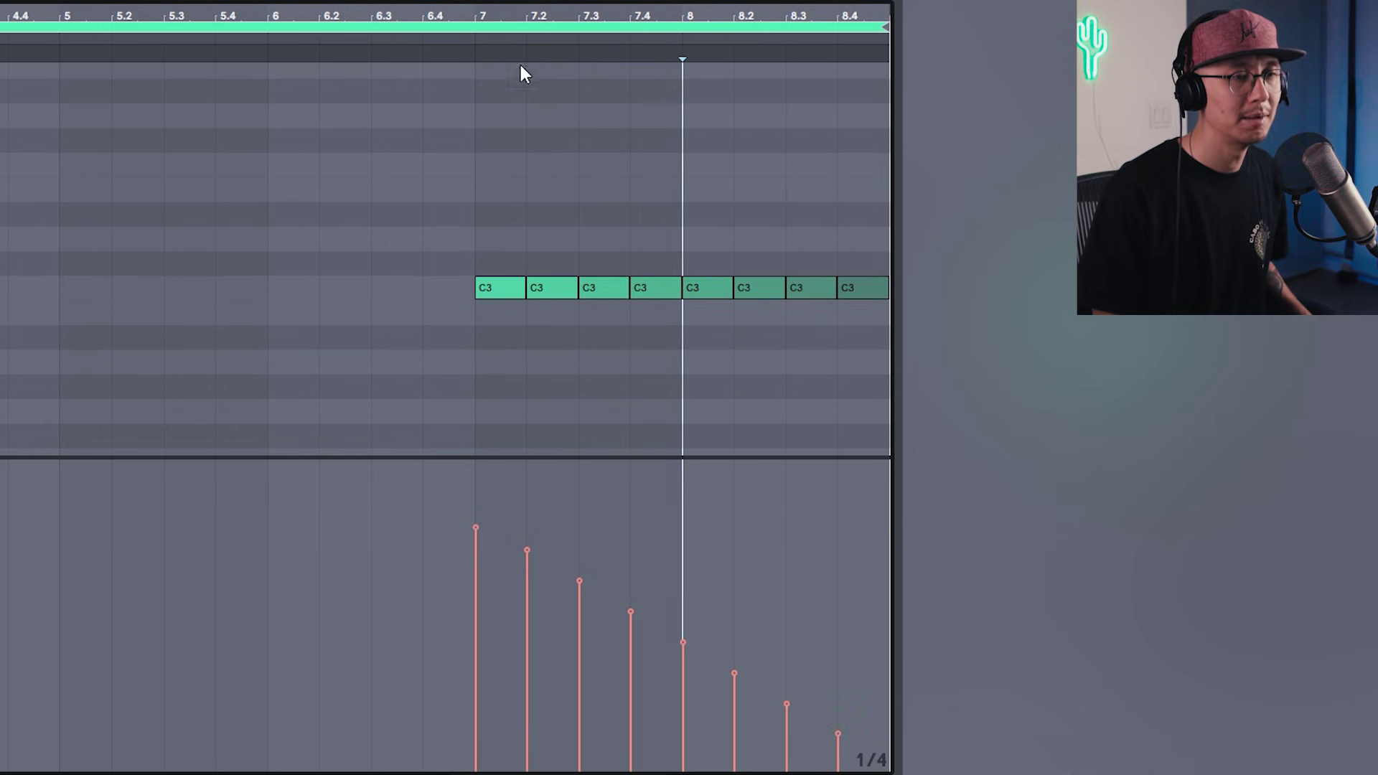
key(space)
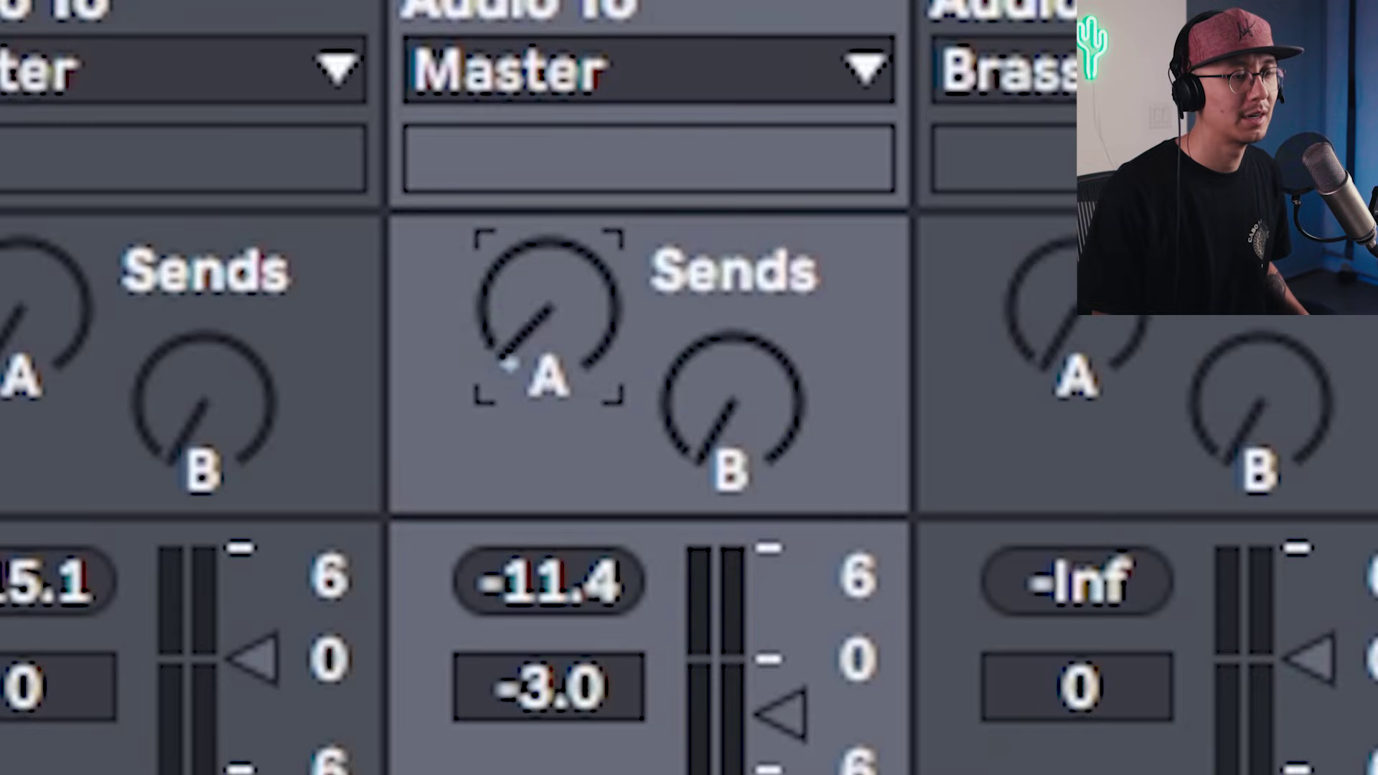
Raise the Brass group's send A amount to add more reverb
drag(548, 309, 547, 244)
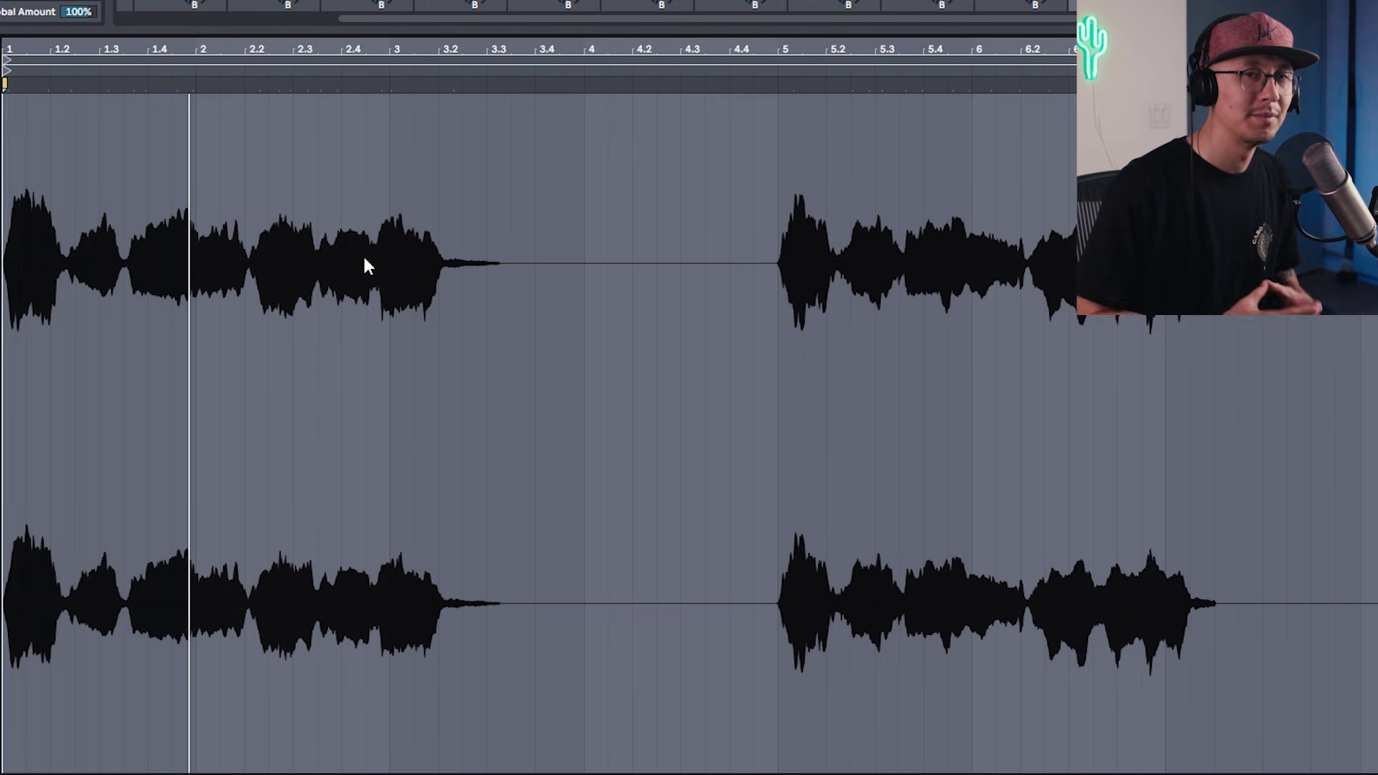
Play back the vox clip and switch on the Echo effect on its track
key(space)
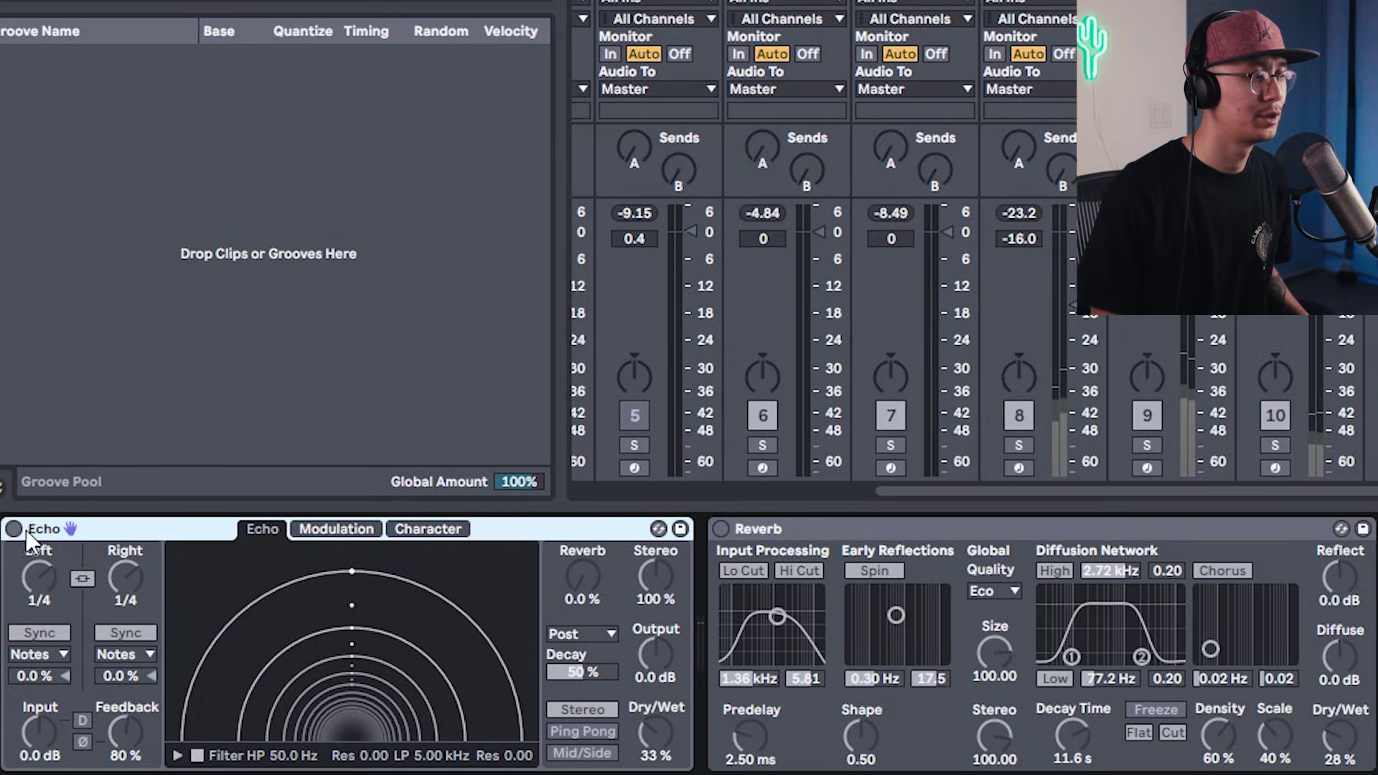
click(14, 529)
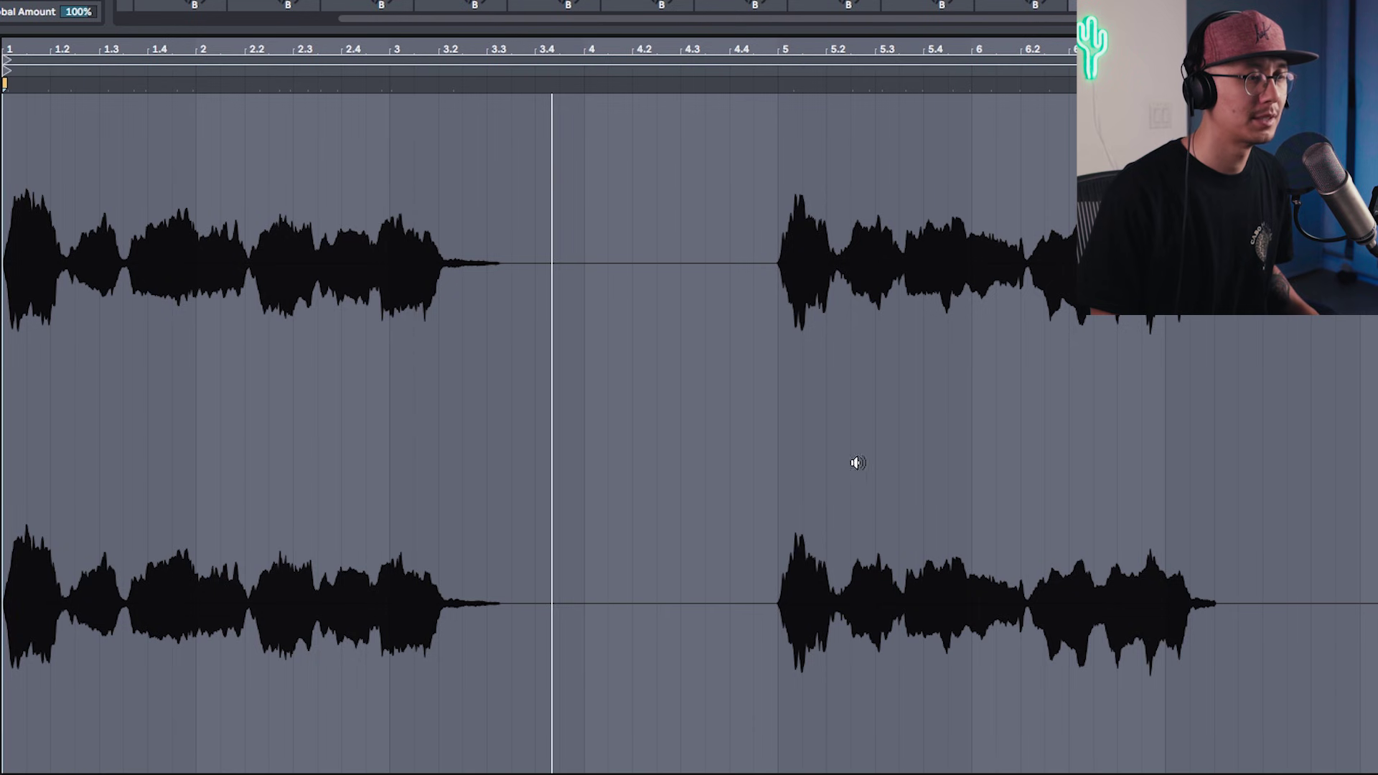
key(space)
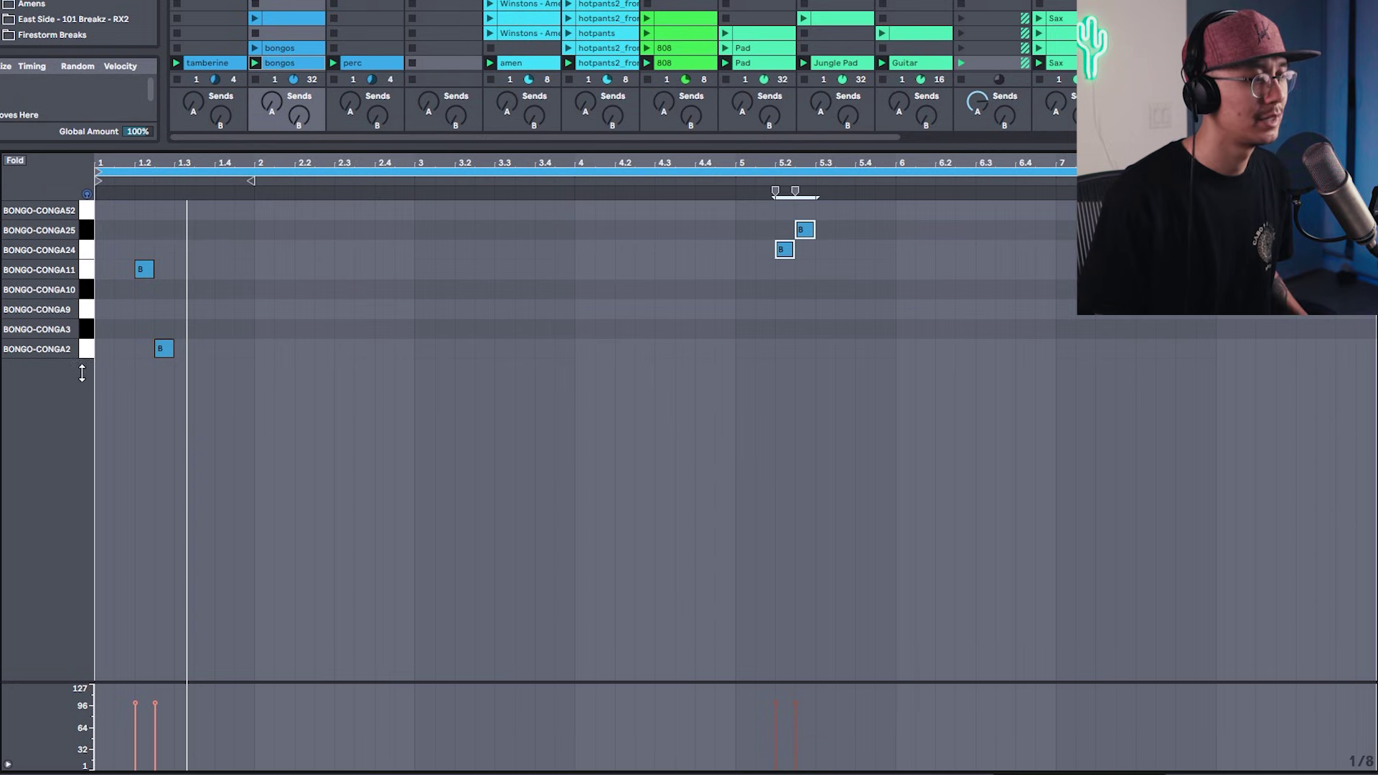
Select and audition the bongo hits in the bongos clip at bar 1 and bar 5
drag(89, 351, 86, 230)
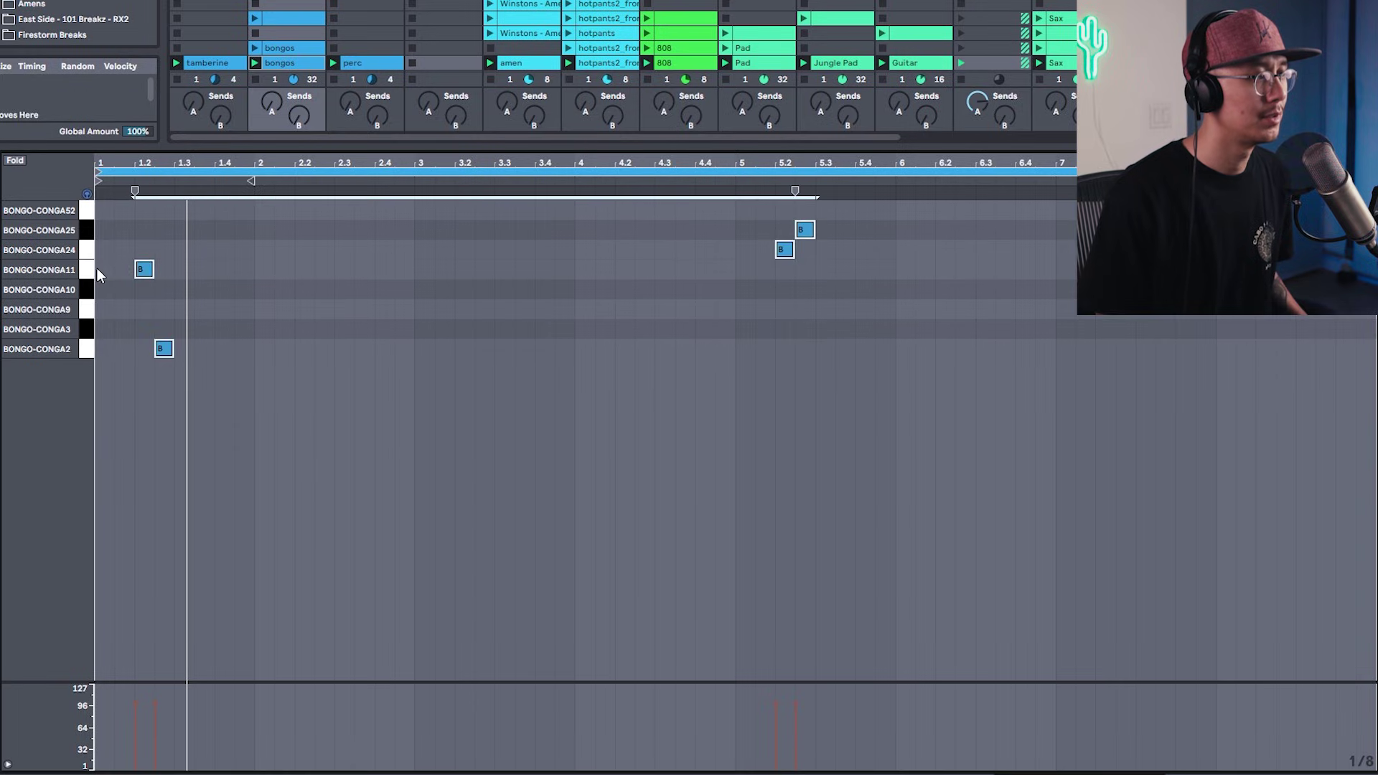
click(86, 349)
click(137, 181)
click(736, 185)
click(295, 468)
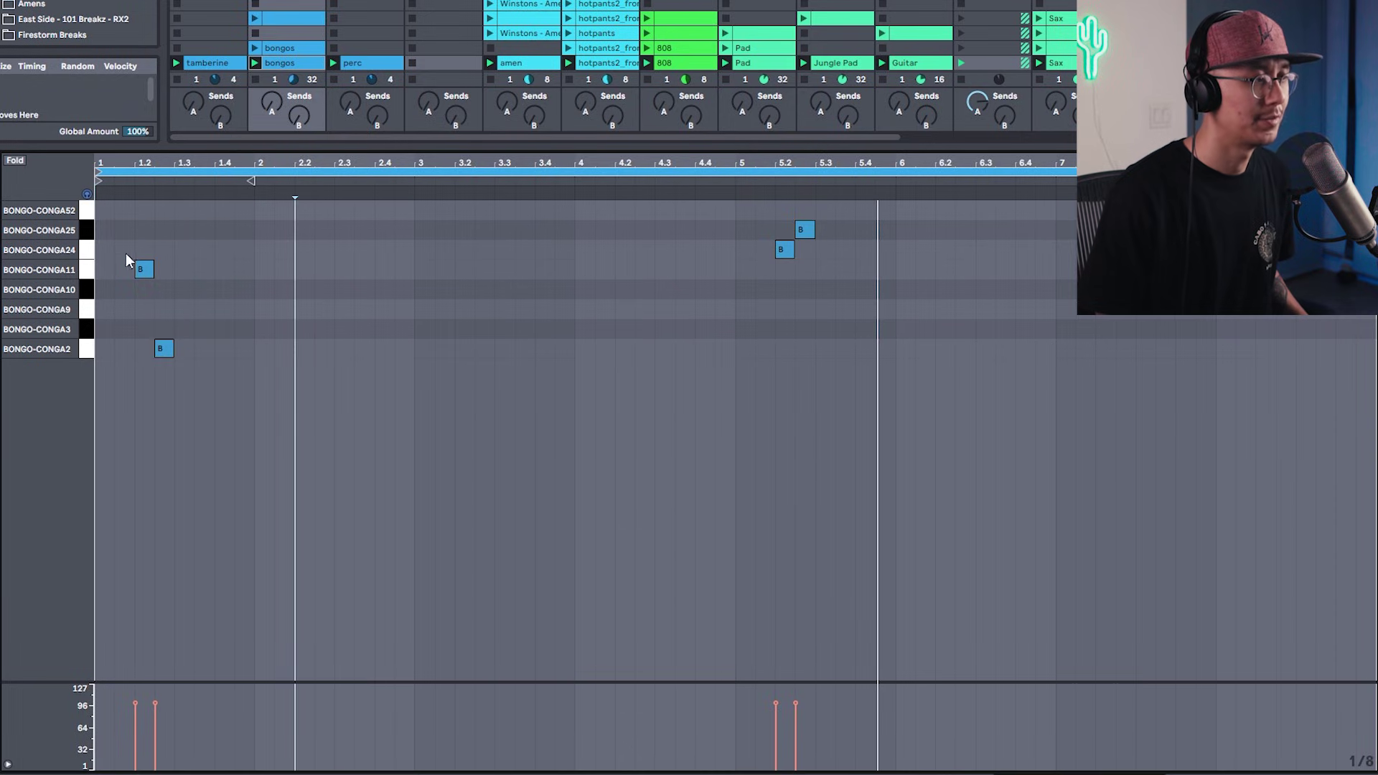
click(738, 185)
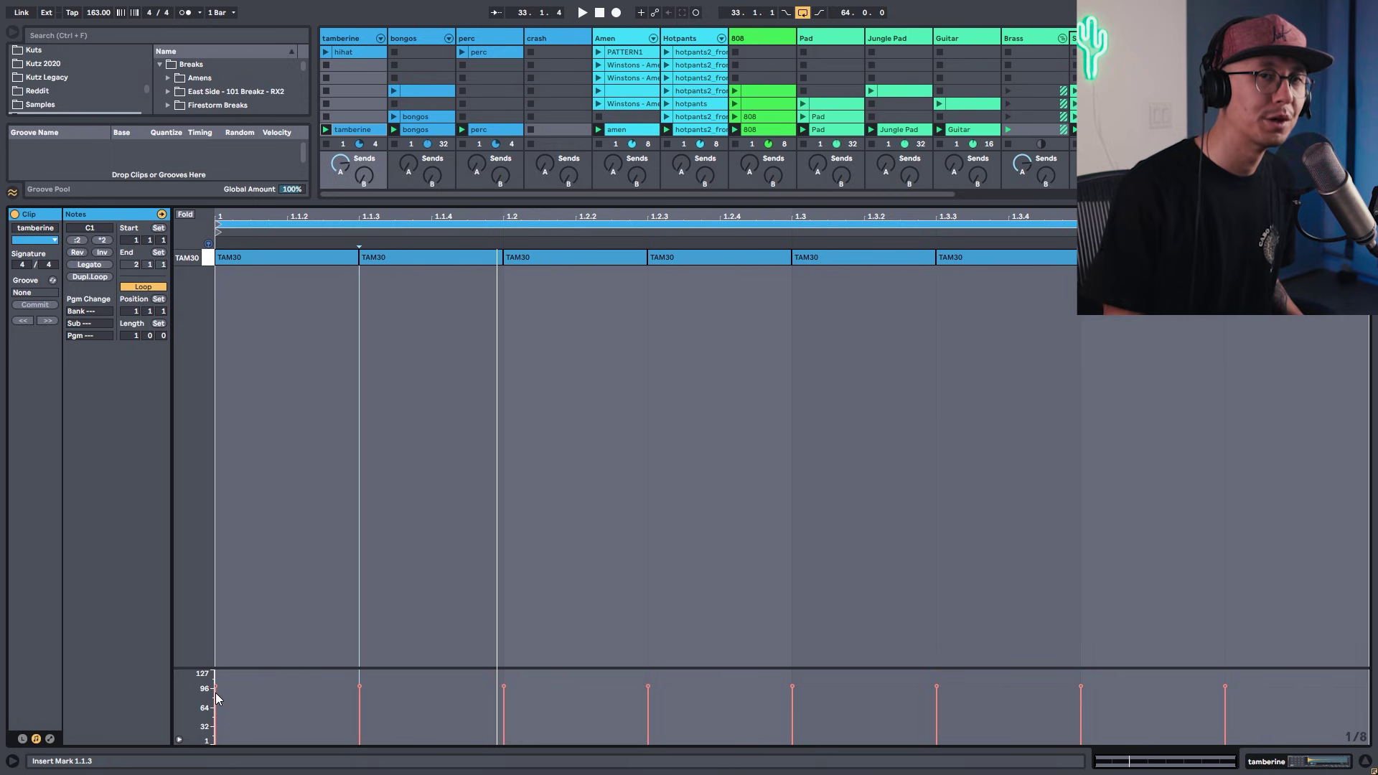
Play back the tamberine clip's TAM30 eighth-note pattern and the session clips together
key(space)
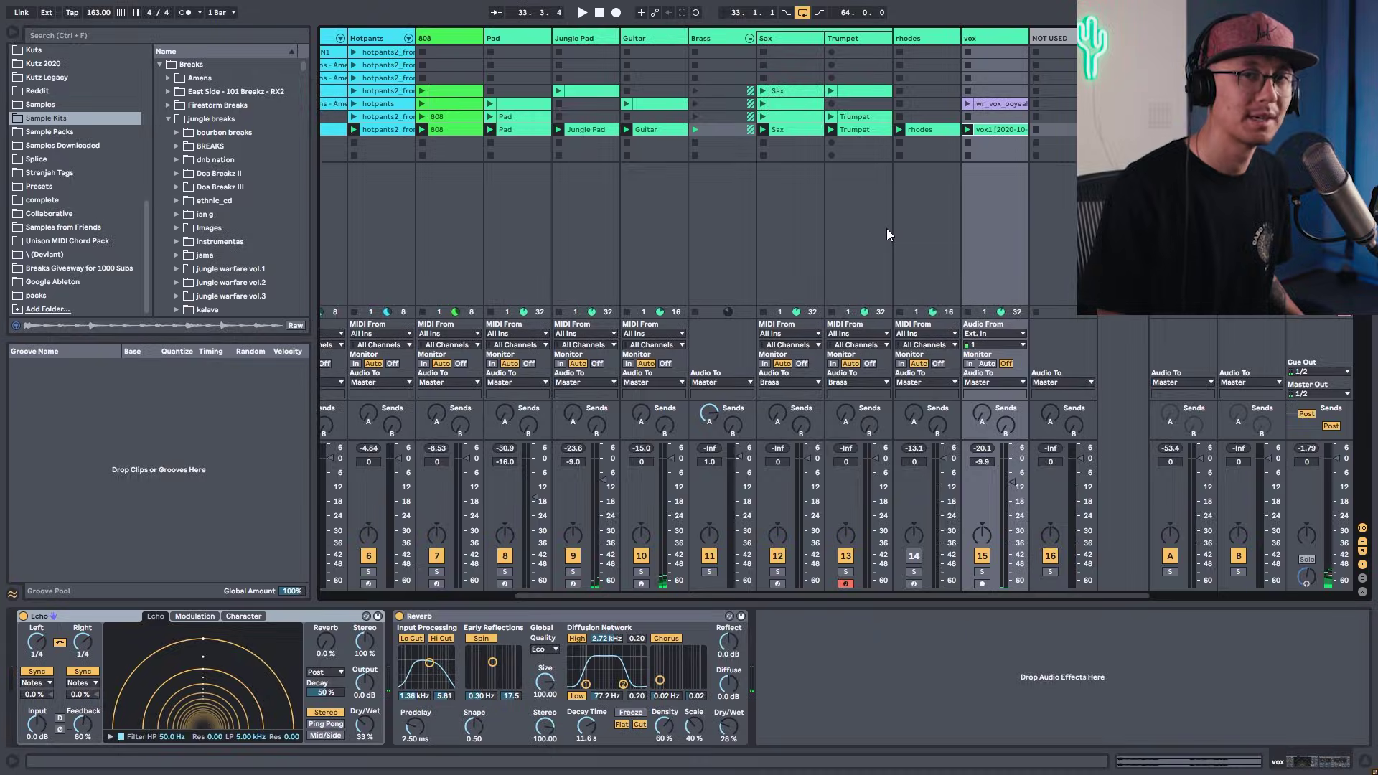
key(space)
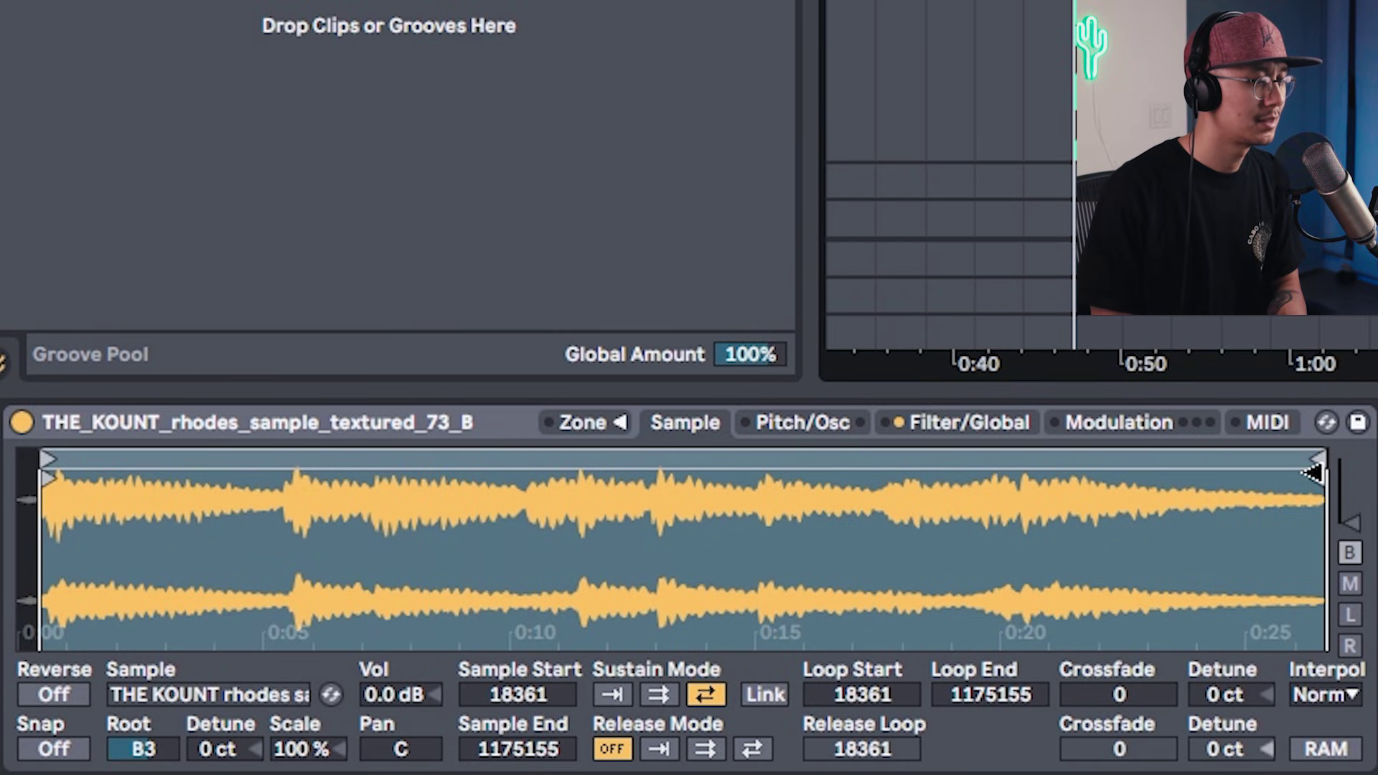
Shorten the rhodes sample's end to about 0:07 and play back the rhodes clip's G4 and A4 notes
drag(1320, 467, 384, 467)
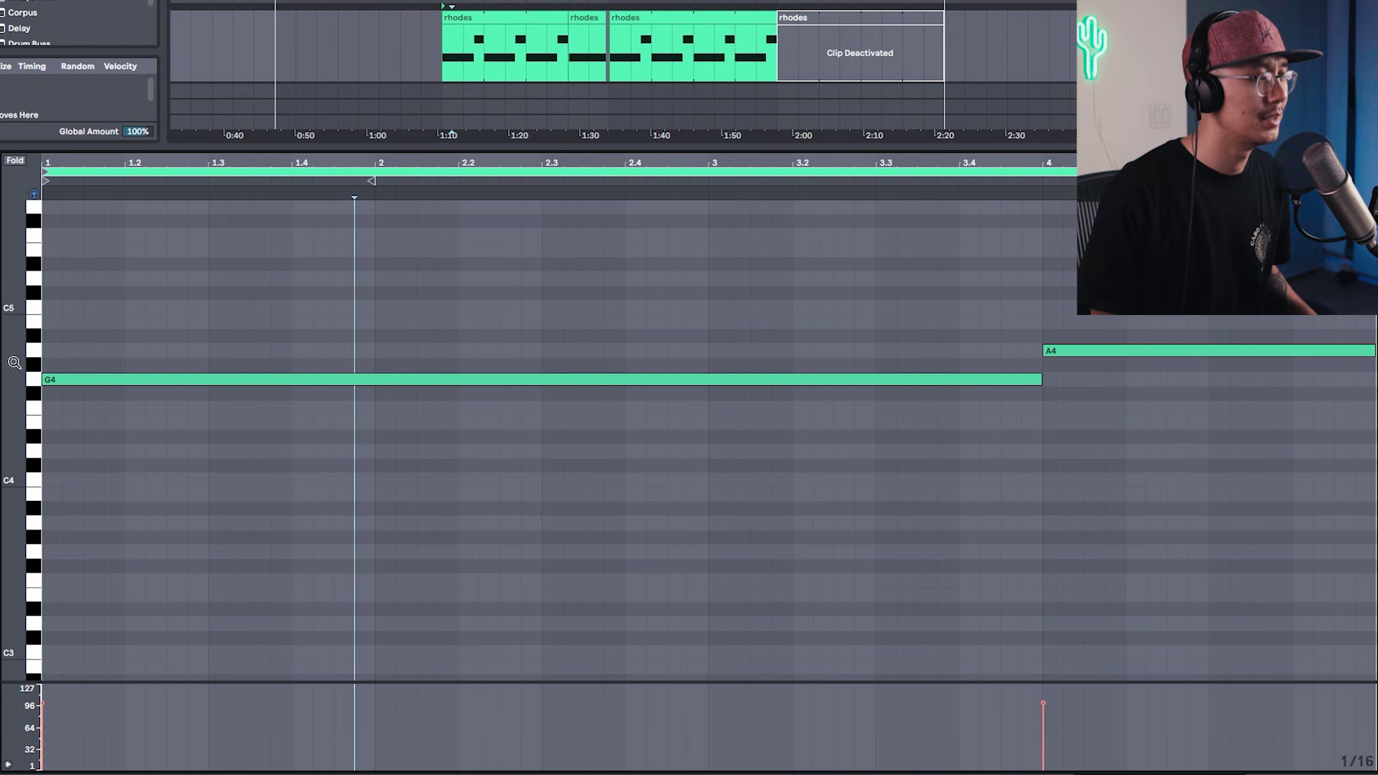
key(space)
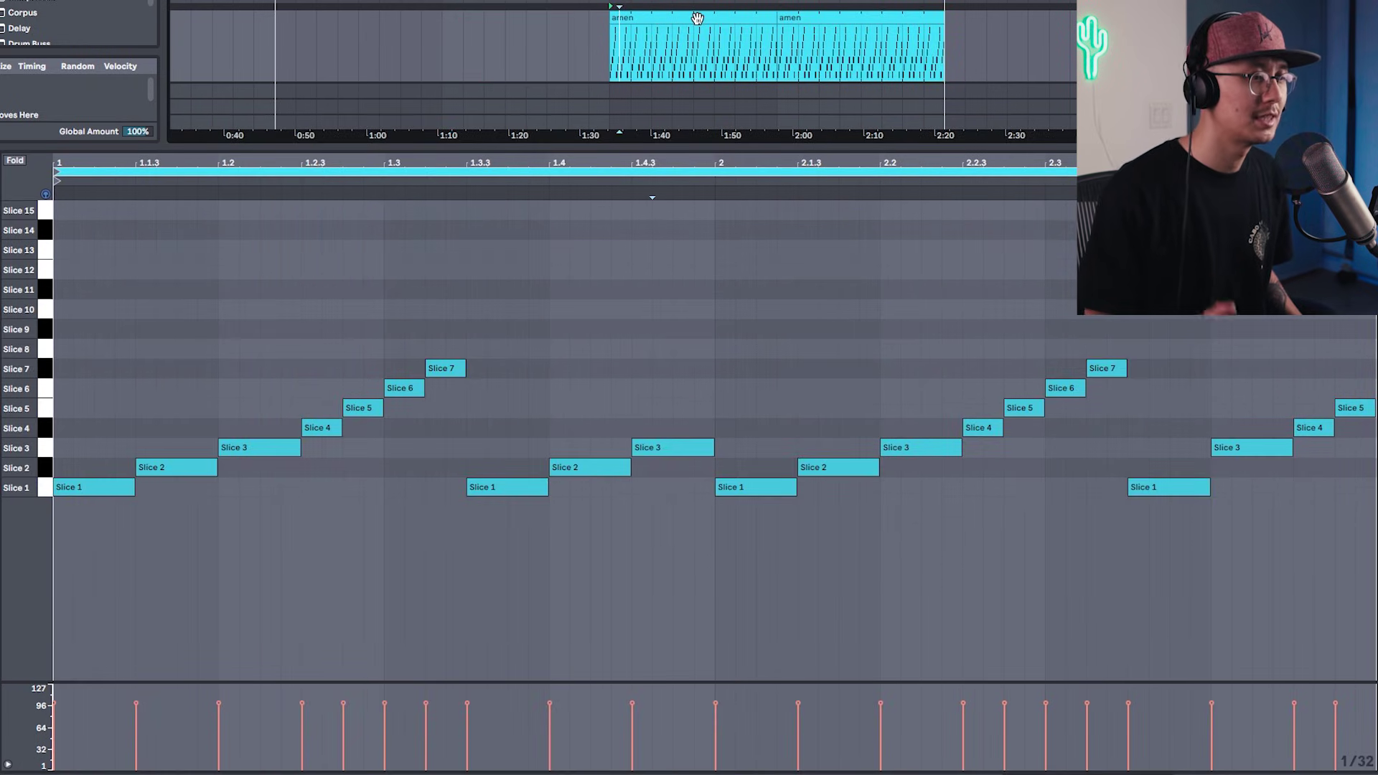
Play back the amen clip's rearranged slice pattern
click(537, 281)
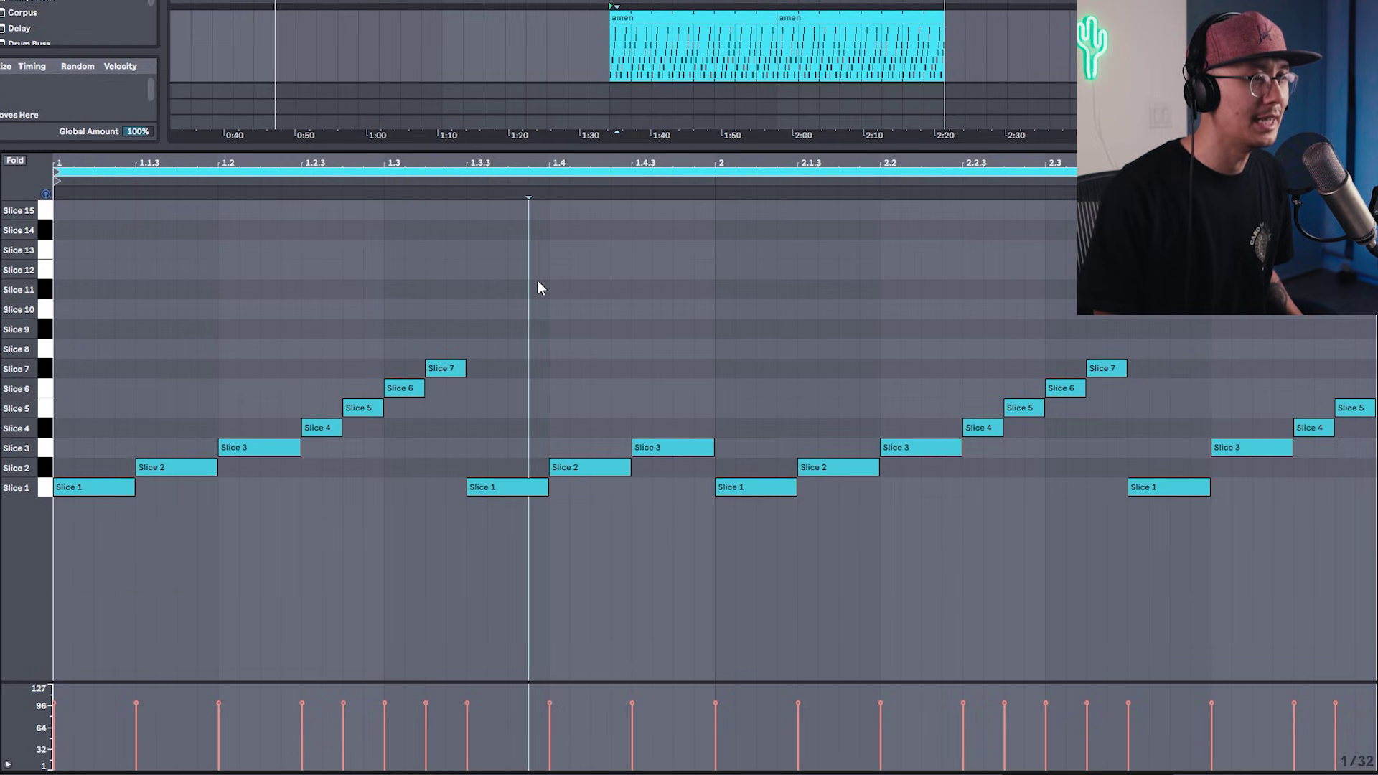
key(space)
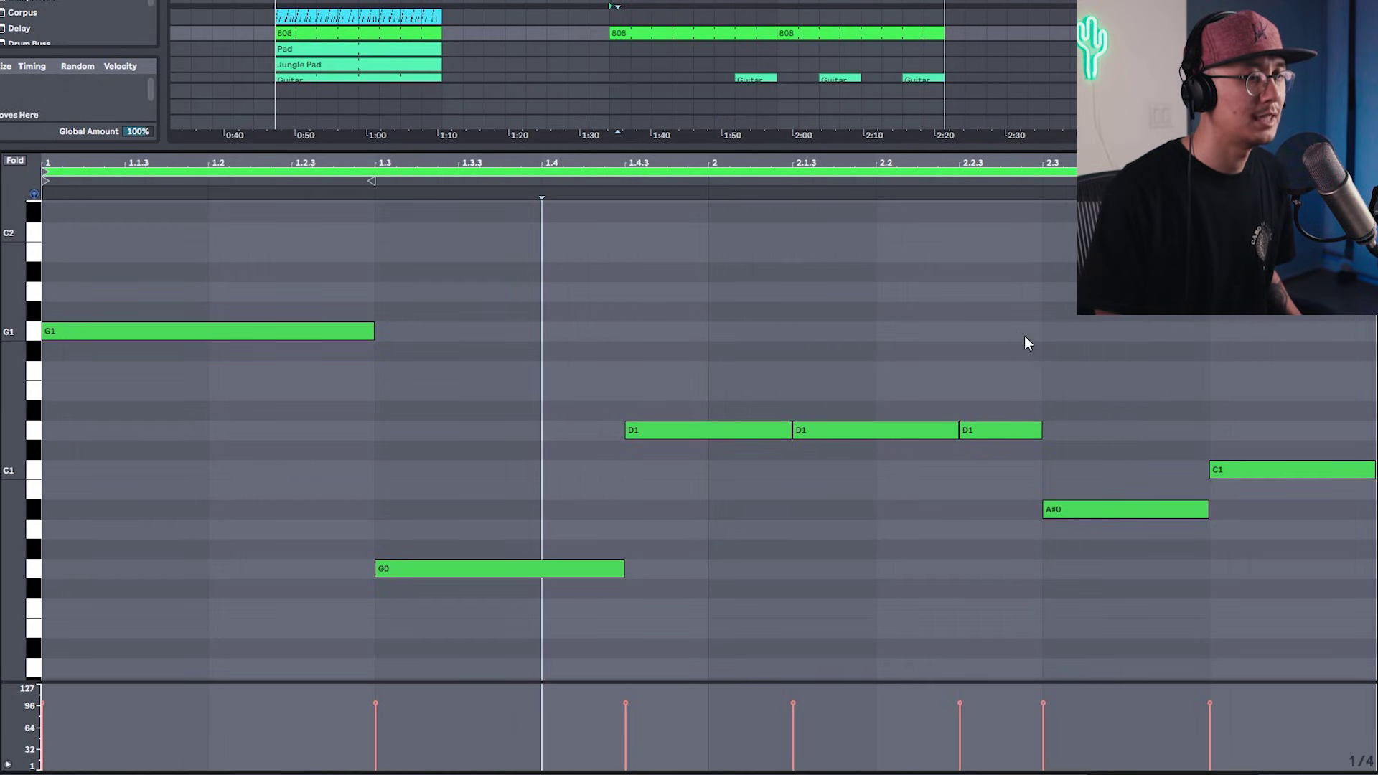
Examine the 808 clip's bassline notes from G1 down to G0 and play it back
drag(1034, 335, 661, 573)
drag(214, 337, 199, 583)
click(211, 446)
key(space)
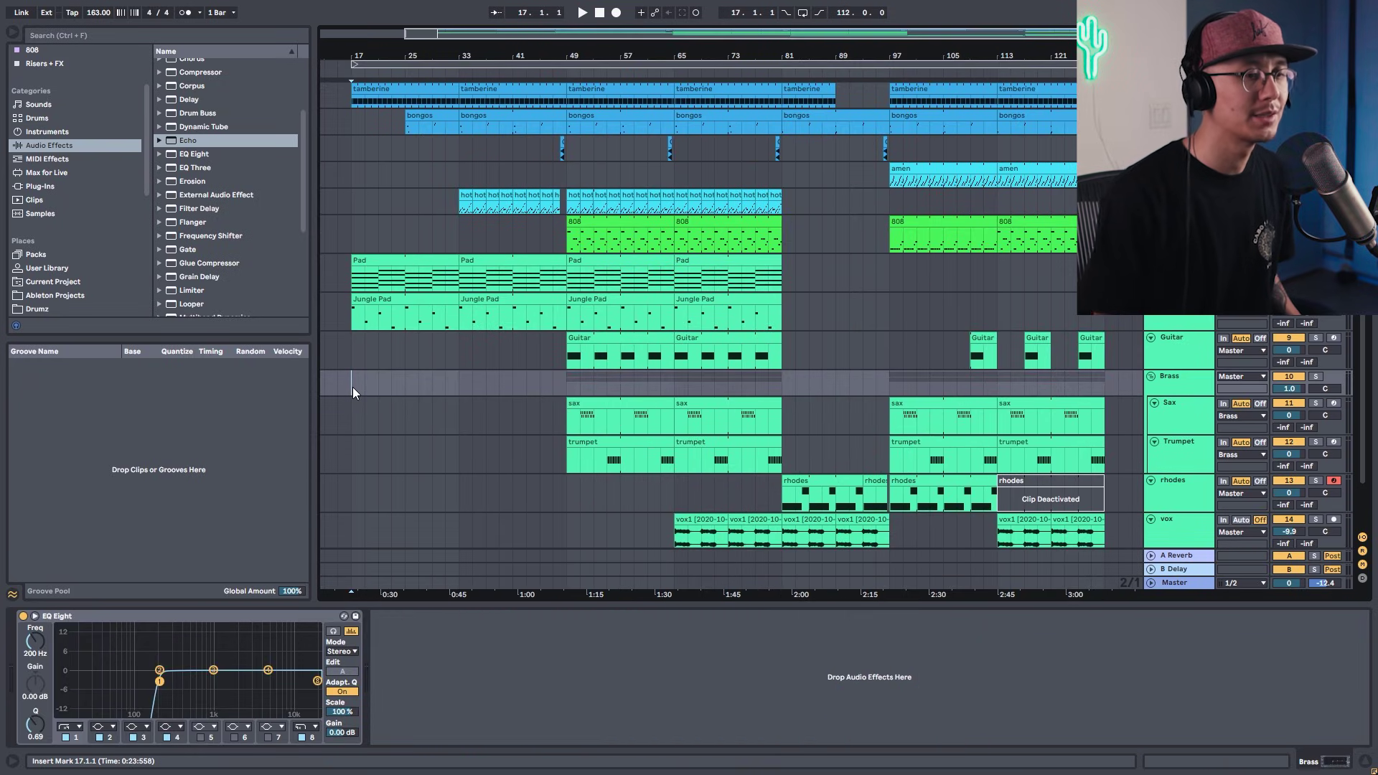
Play back the full arrangement from bar 17
click(351, 351)
key(space)
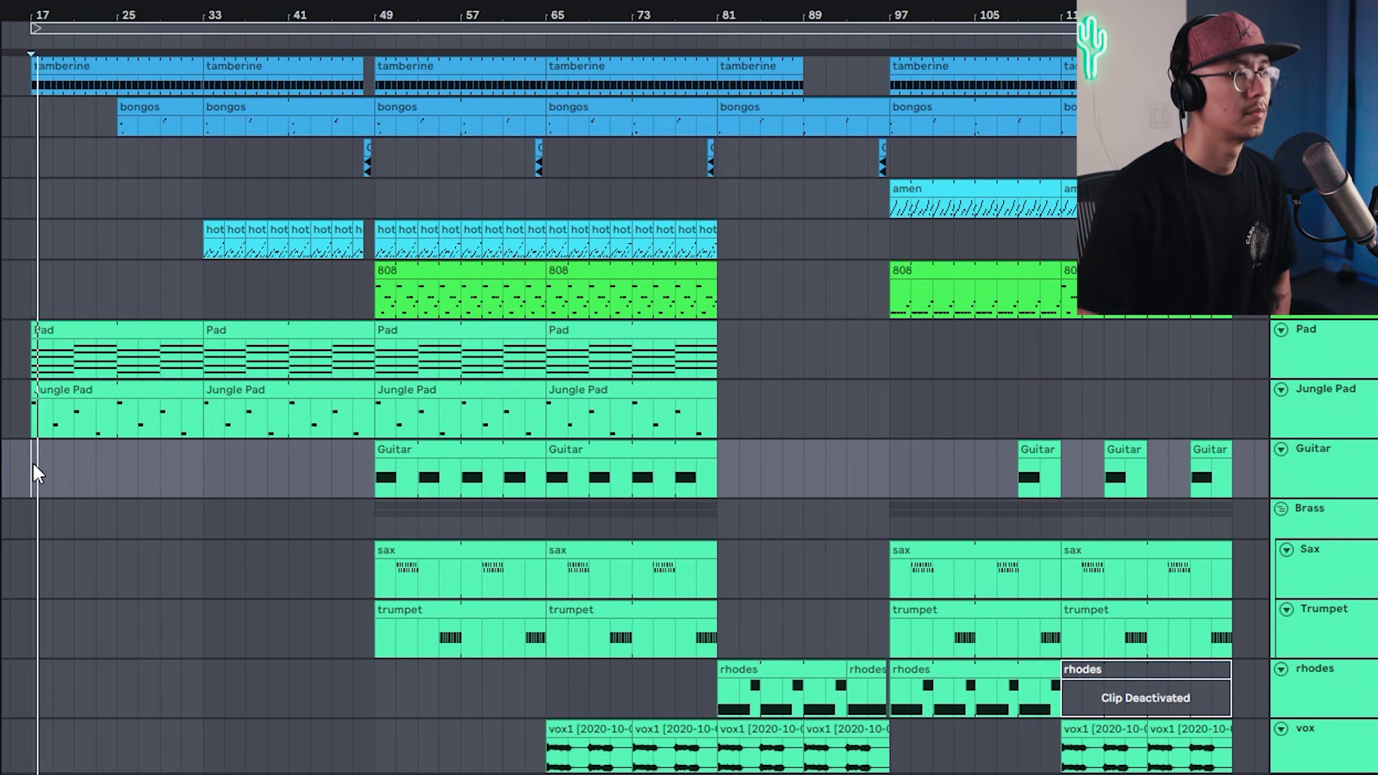